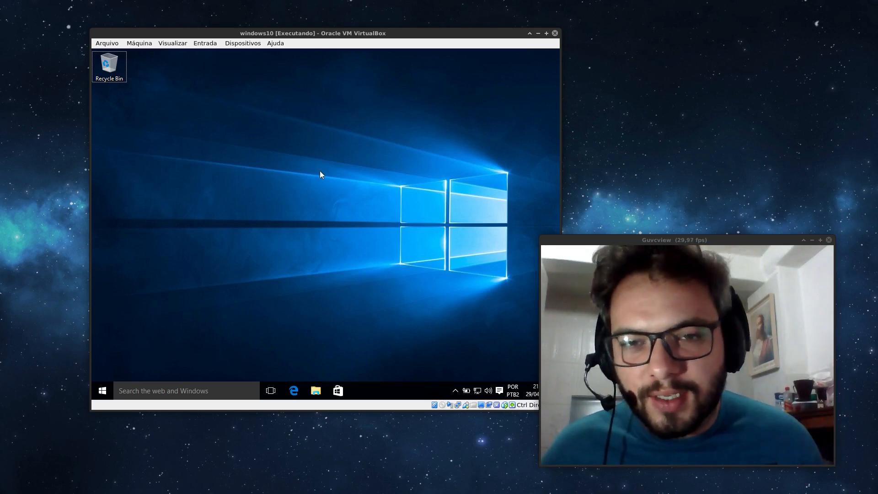
Open an administrator Command Prompt from the Win+X menu, accepting the UAC prompt.
left_click_drag(222, 137, 360, 292)
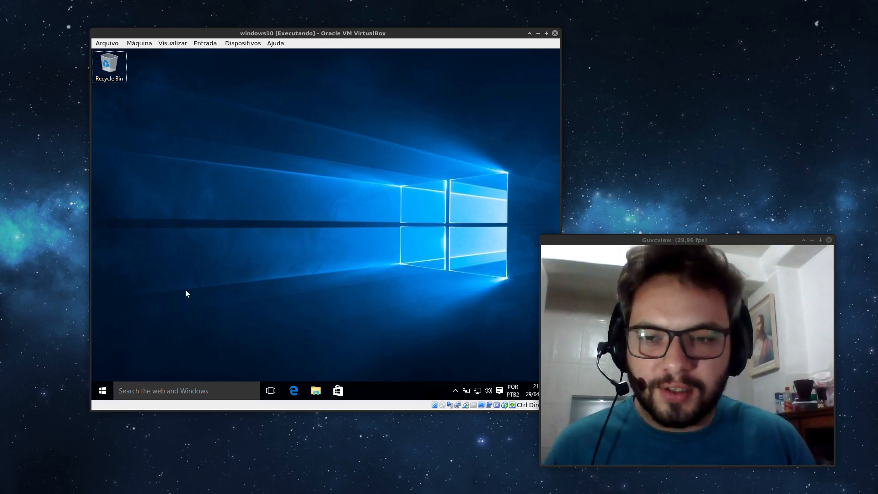
left_click_drag(574, 239, 599, 239)
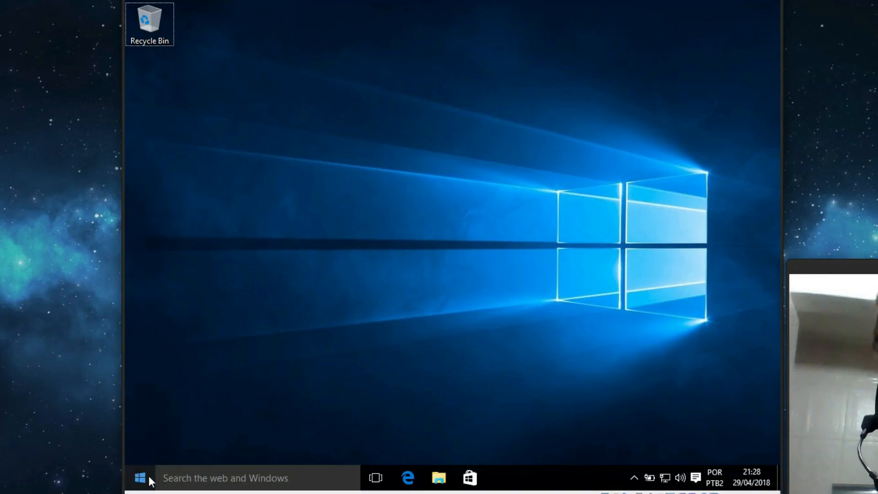
left_click(149, 476)
left_click(149, 476)
right_click(149, 476)
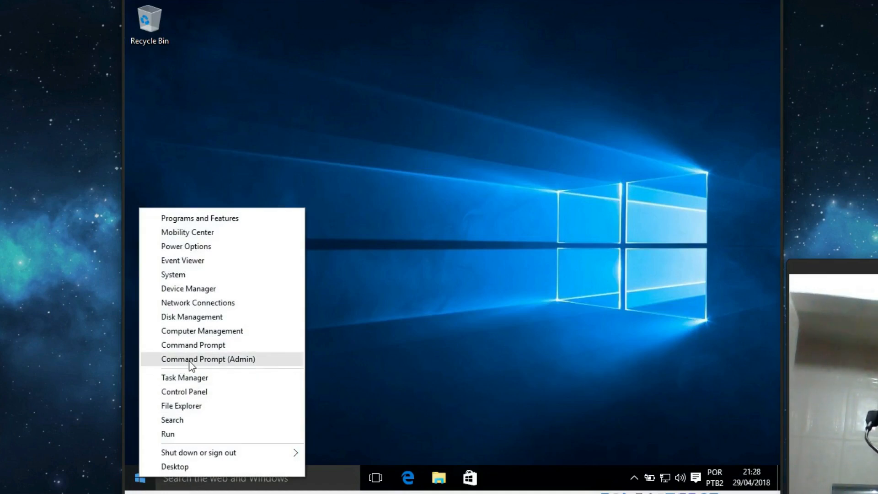
left_click(245, 360)
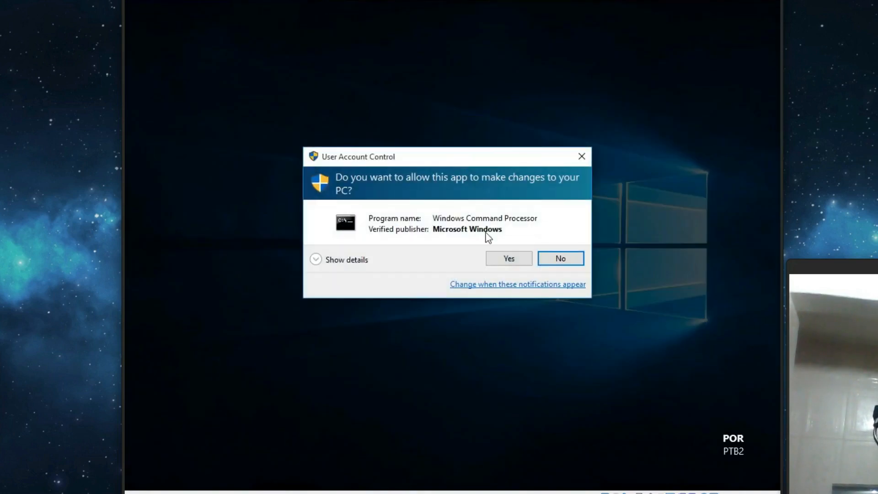
left_click(509, 258)
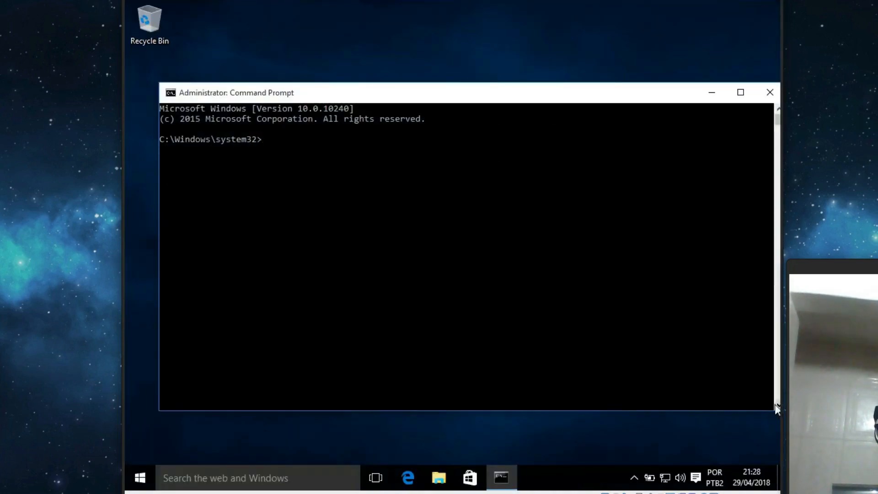
Run powercfg.exe /hibernate off in the admin console to disable hibernation.
left_click_drag(541, 86, 533, 70)
left_click(523, 167)
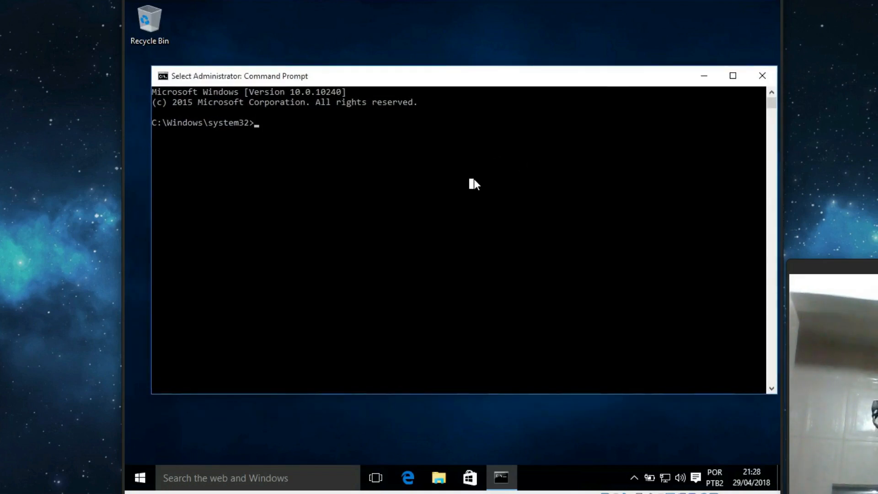
type("po")
key("BackSpace")
key("BackSpace")
type("powercfg.cpl")
key("BackSpace")
key("BackSpace")
key("BackSpace")
type("exe ")
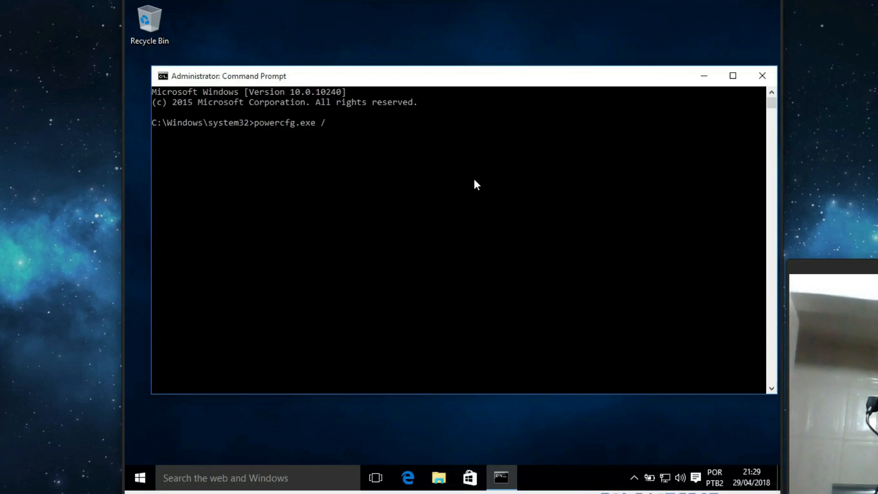
type("/hiber")
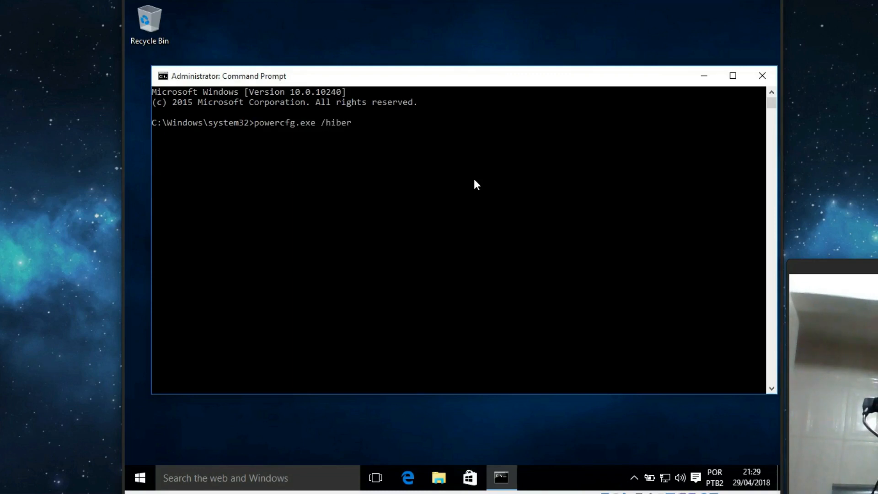
type("nate")
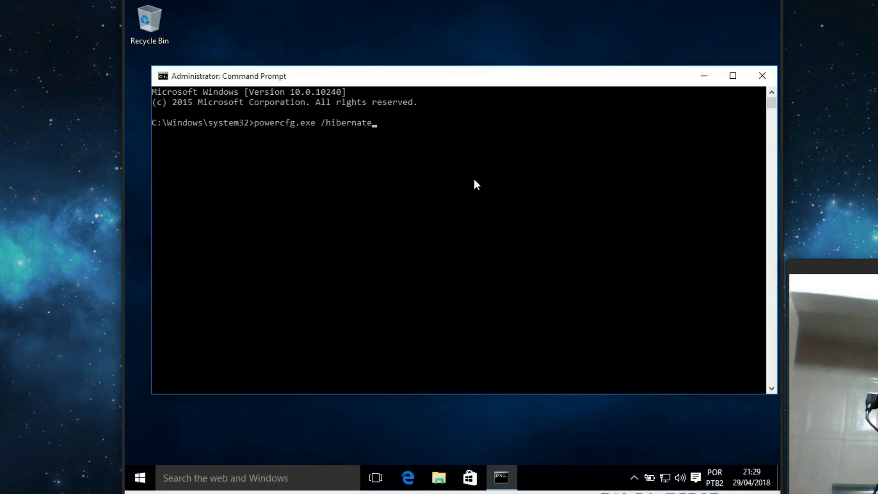
type(" off")
key("Return")
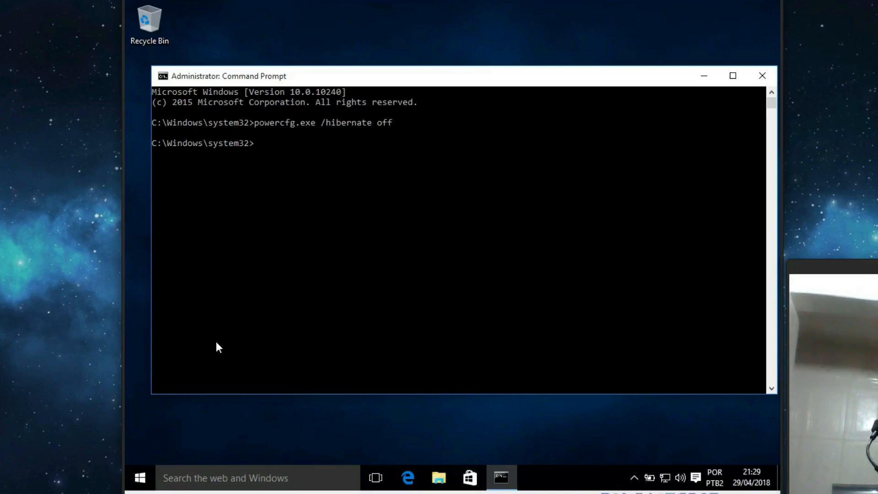
Open Disk Management, enlarge its window, and select the 49,51 GB C: volume.
right_click(138, 476)
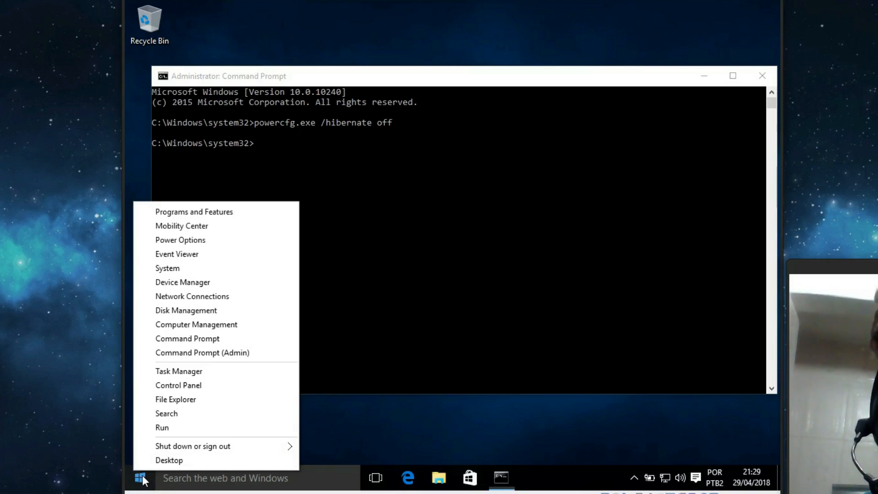
left_click(230, 311)
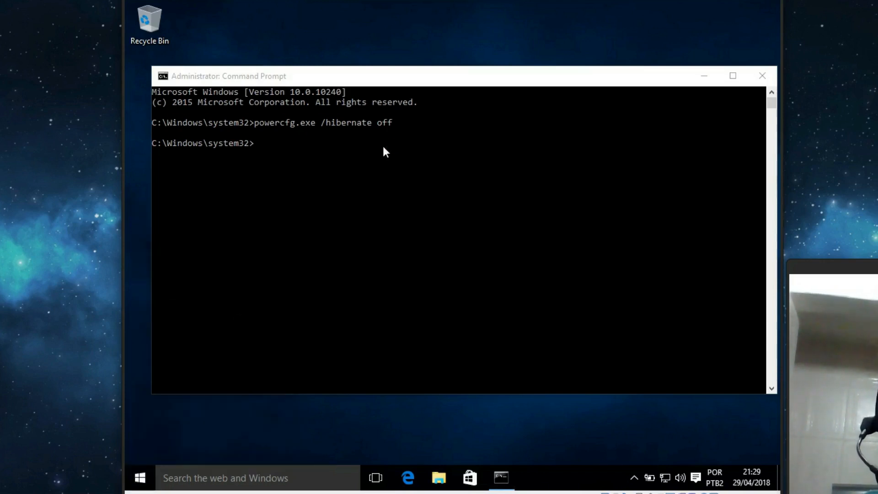
left_click_drag(365, 4, 450, 83)
left_click_drag(633, 349, 724, 407)
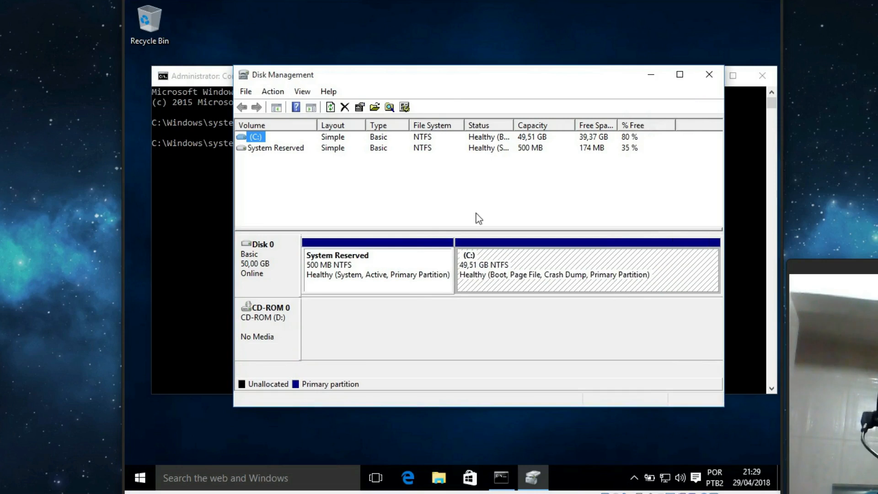
right_click(139, 476)
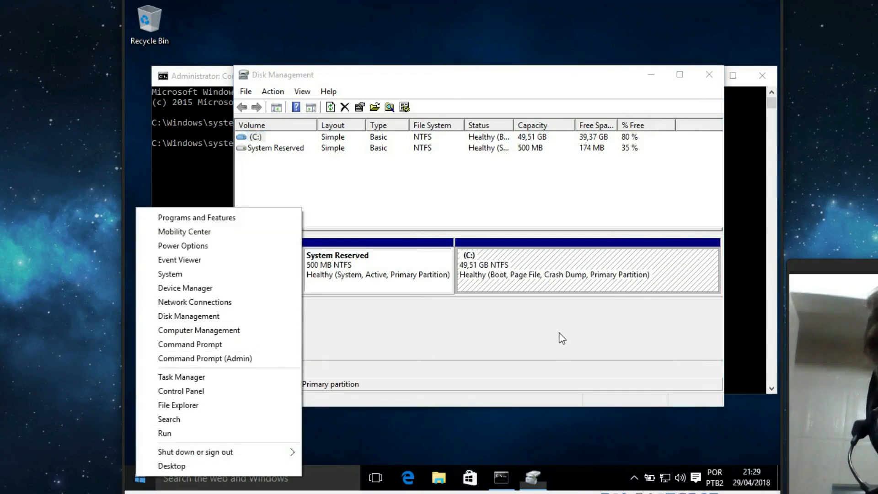
left_click(310, 298)
left_click(269, 138)
left_click_drag(317, 124, 341, 123)
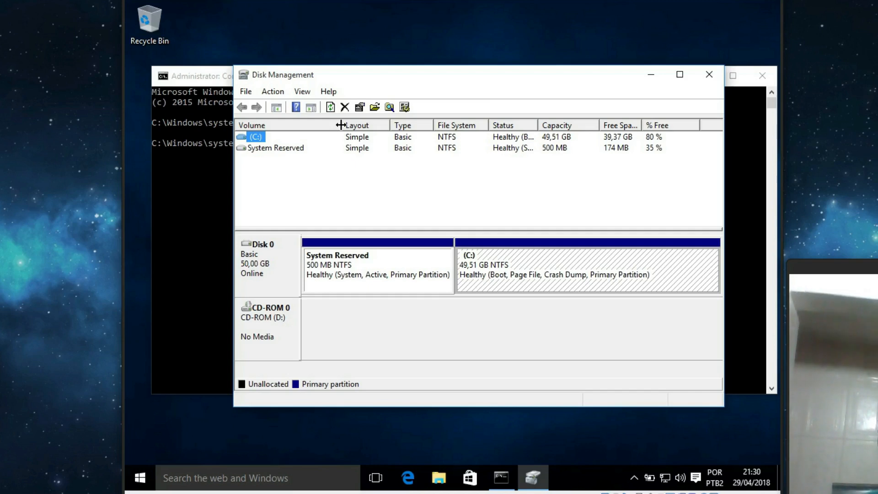
Shrink C: by 30311 MB instead of 40311 MB, leaving 29,60 GB unallocated.
right_click(254, 138)
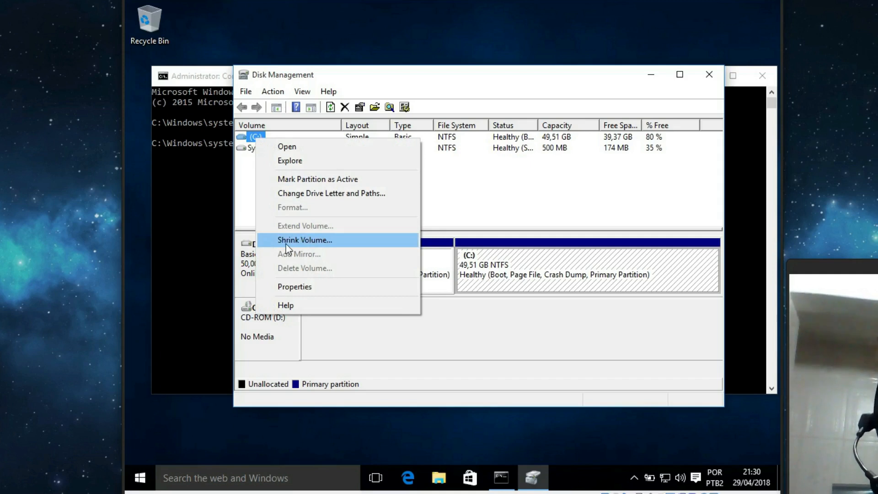
left_click(305, 240)
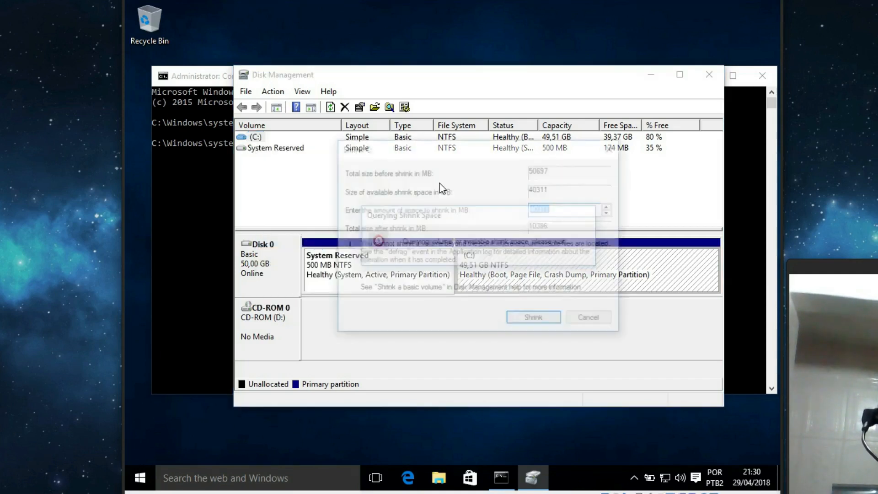
left_click(567, 209)
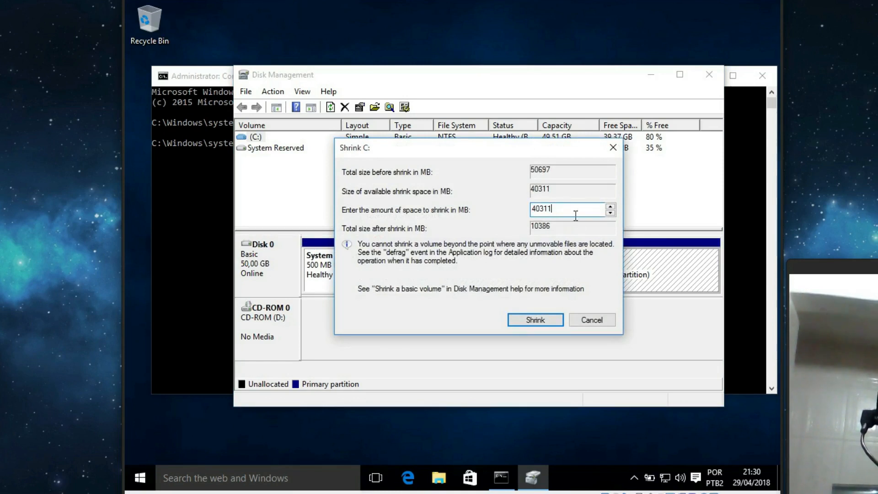
left_click_drag(557, 206, 524, 214)
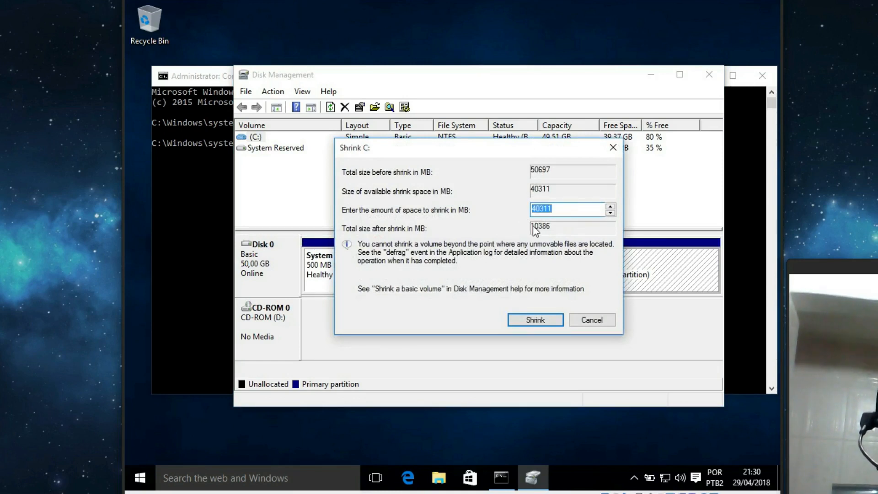
left_click(558, 210)
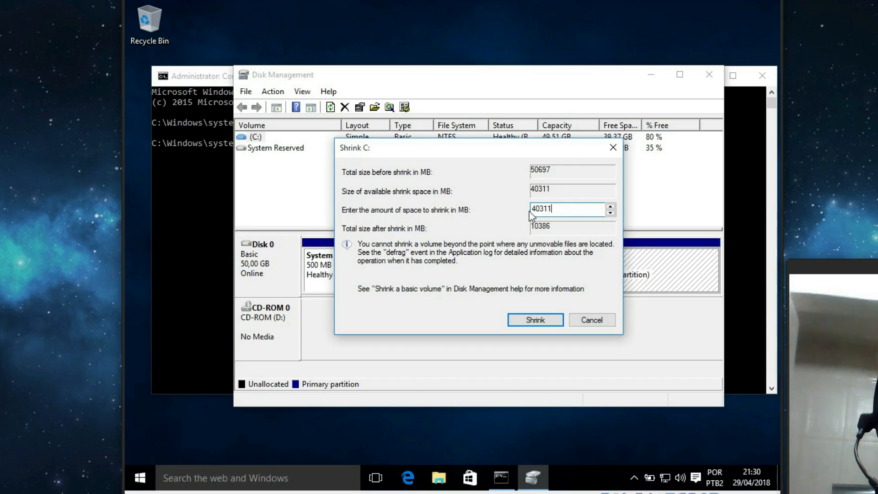
left_click_drag(535, 209, 524, 209)
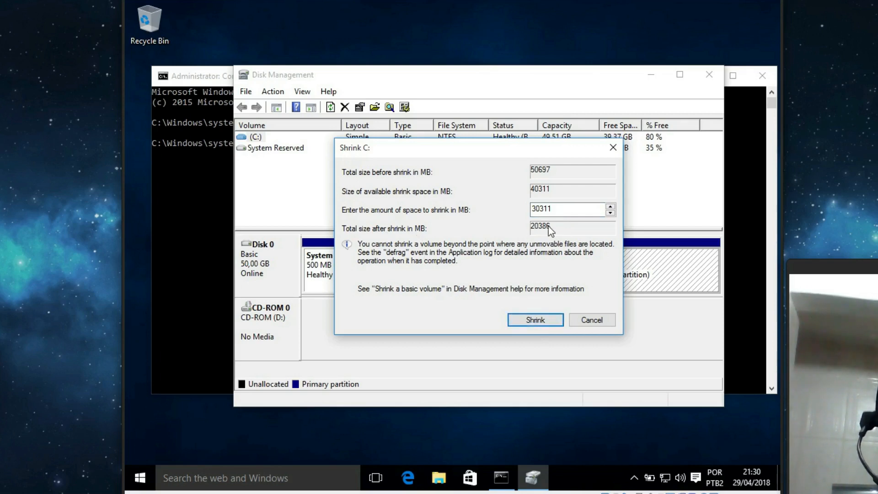
left_click(532, 322)
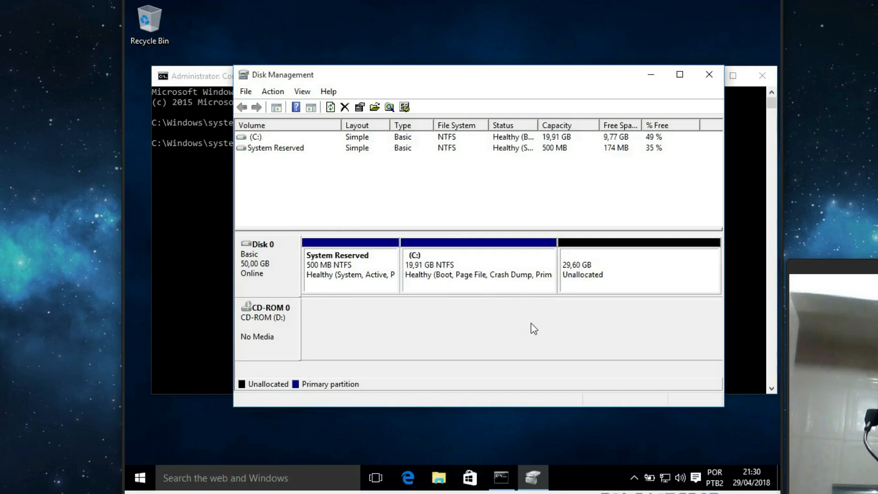
Extend C: over the 29,60 GB of unallocated space, restoring it to 49,51 GB.
left_click(476, 287)
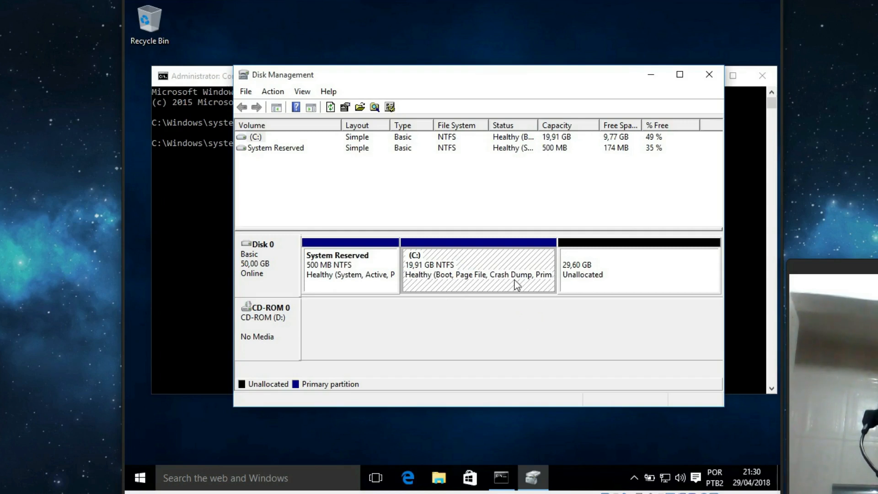
left_click(610, 274)
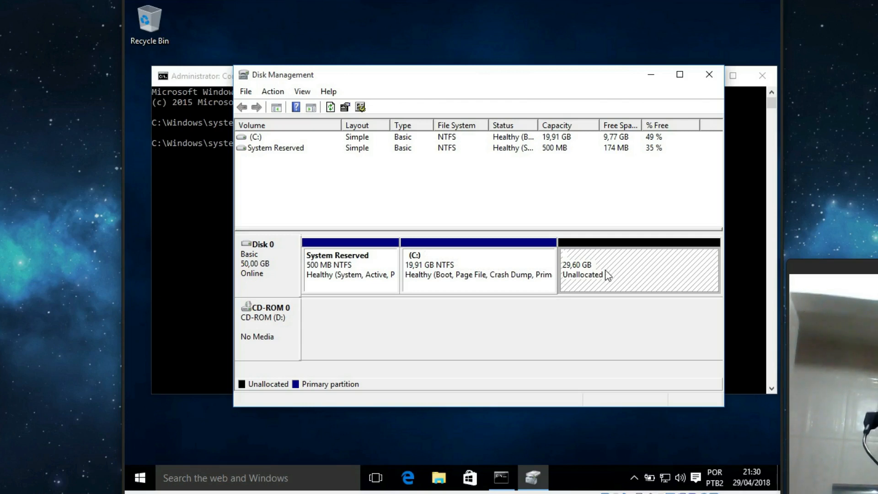
left_click(526, 262)
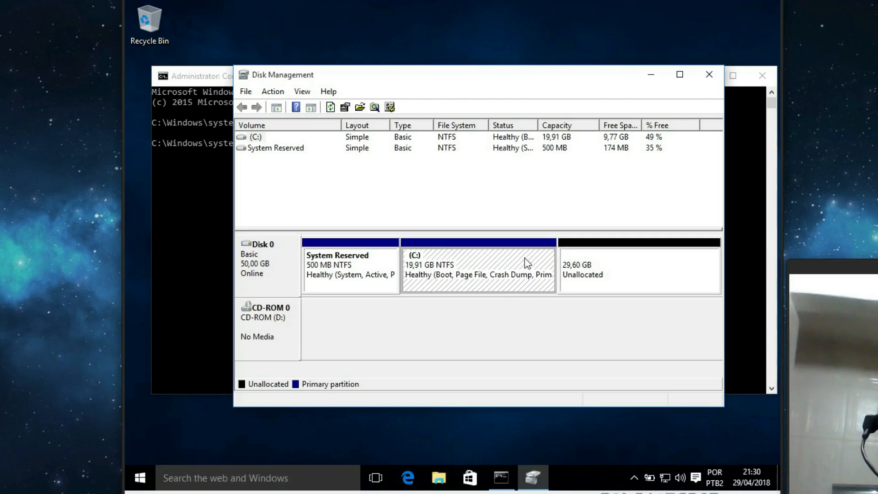
right_click(486, 260)
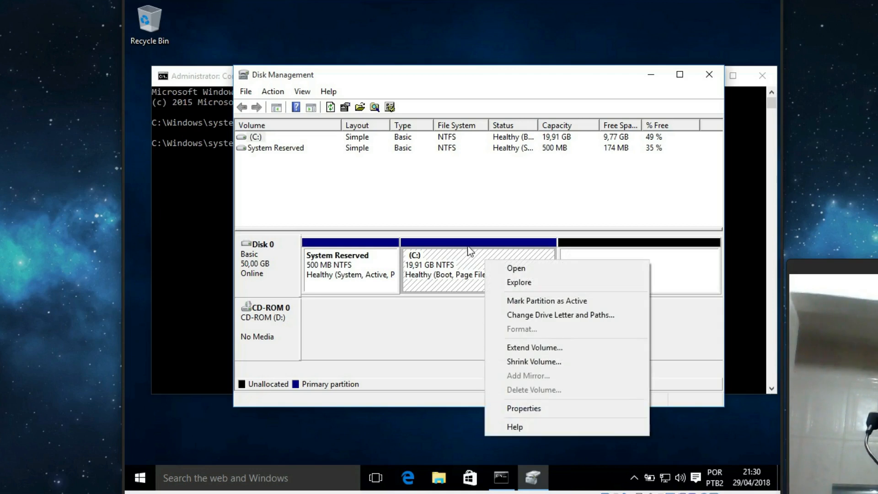
left_click(560, 346)
left_click(483, 376)
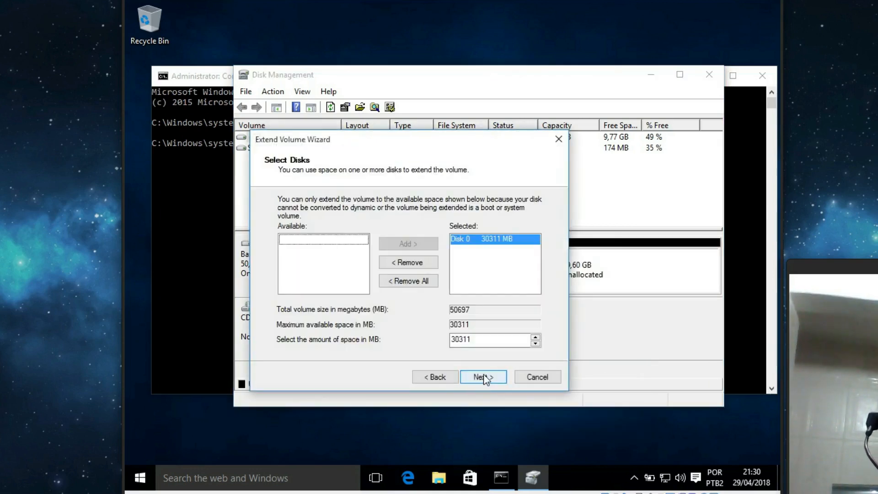
left_click(484, 377)
left_click(484, 377)
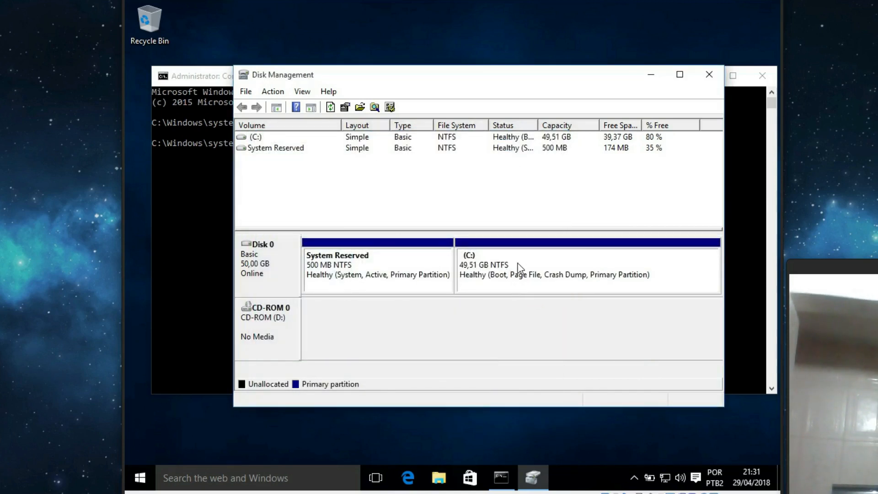
left_click(522, 272)
Shrink C: by about 10 GB so it becomes 39,44 GB.
right_click(536, 262)
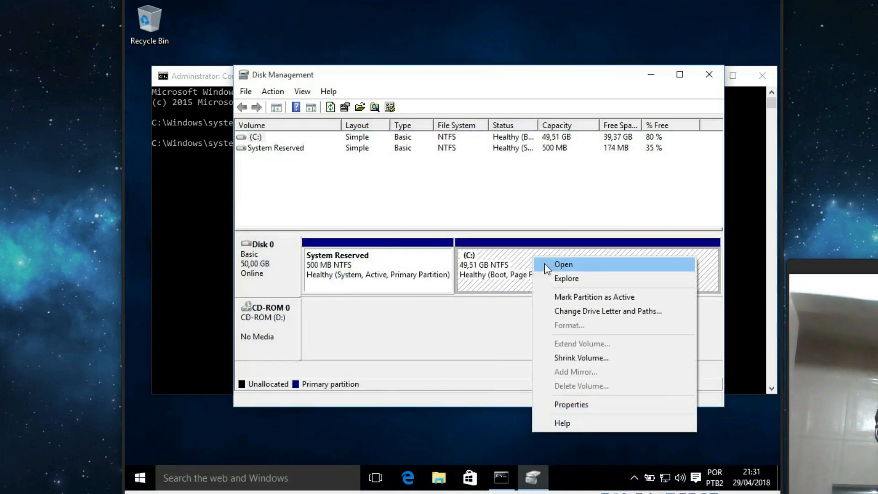
left_click(592, 358)
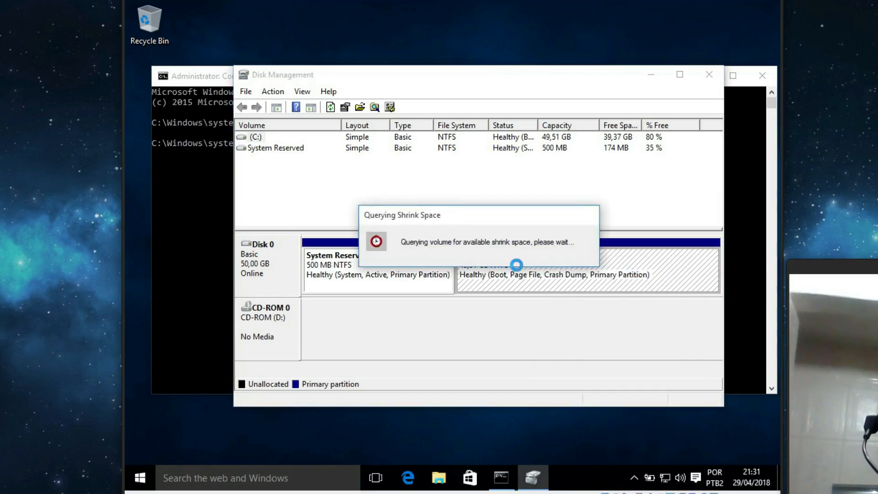
left_click(538, 210)
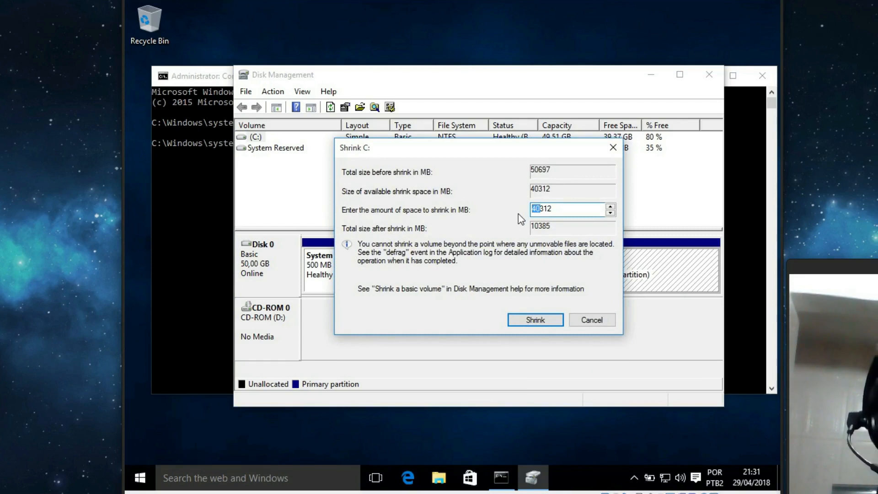
key("Left")
key("Left")
key("Left")
key("Left")
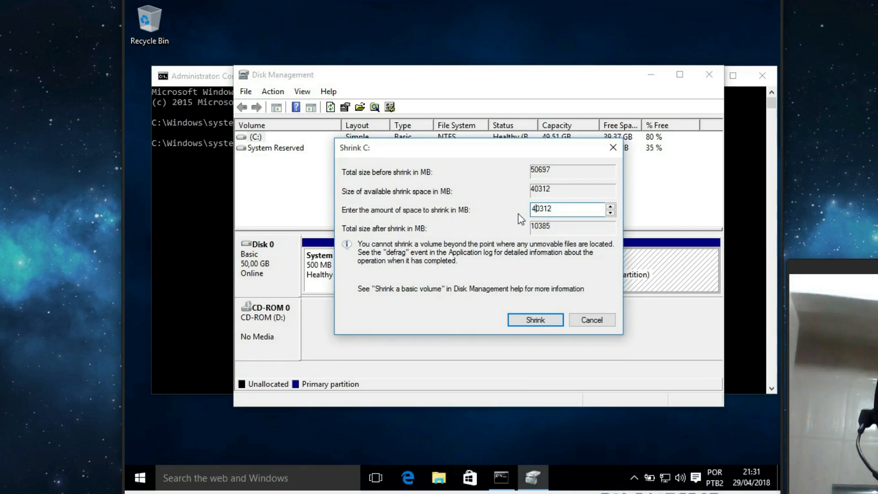
left_click(539, 320)
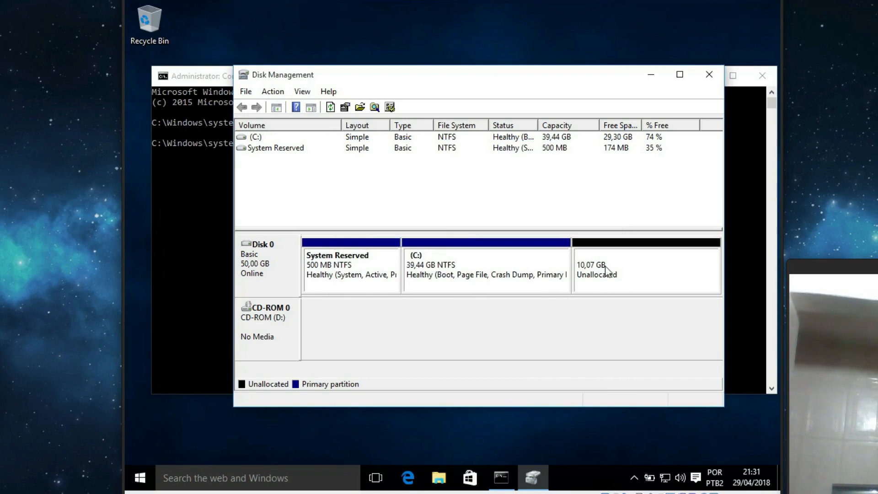
Refresh the disk layout to confirm 10,07 GB unallocated, then close Disk Management and Command Prompt.
left_click(625, 280)
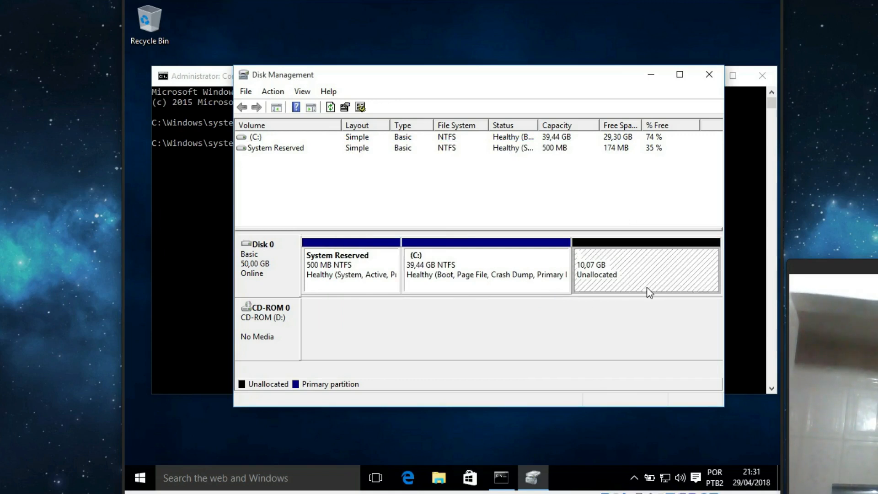
left_click(407, 275)
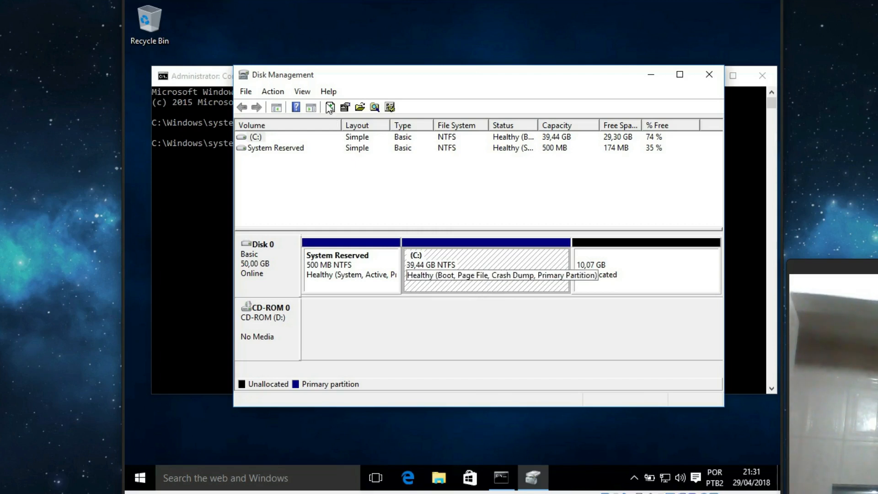
left_click(246, 91)
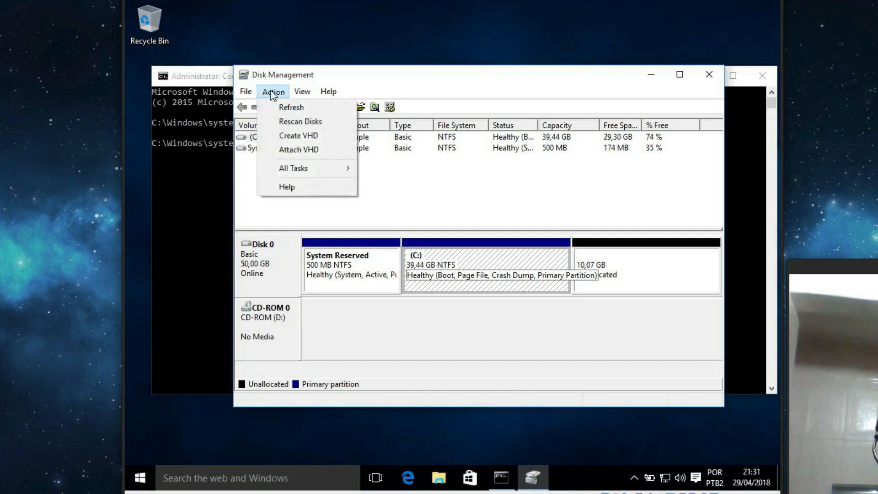
left_click(284, 107)
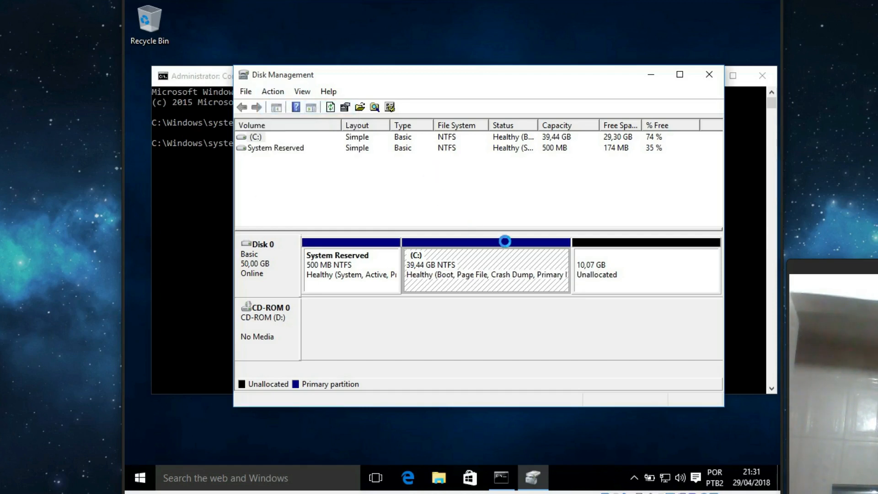
left_click(595, 278)
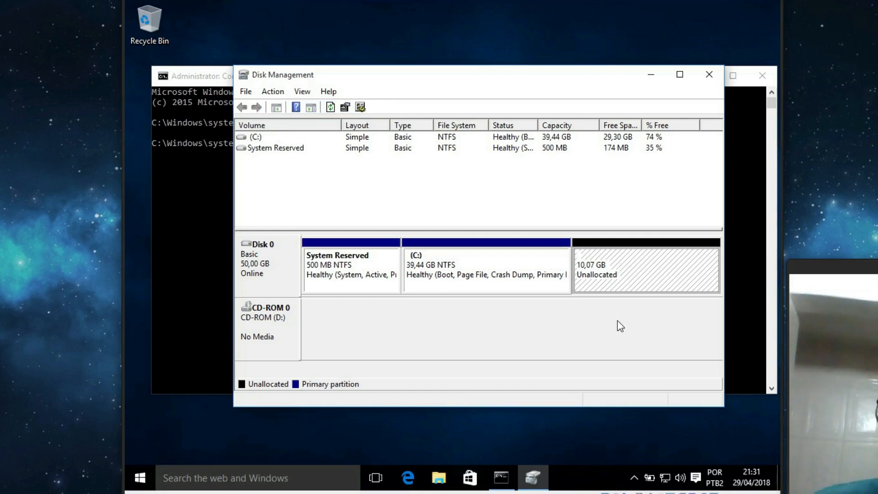
left_click(709, 74)
left_click(763, 76)
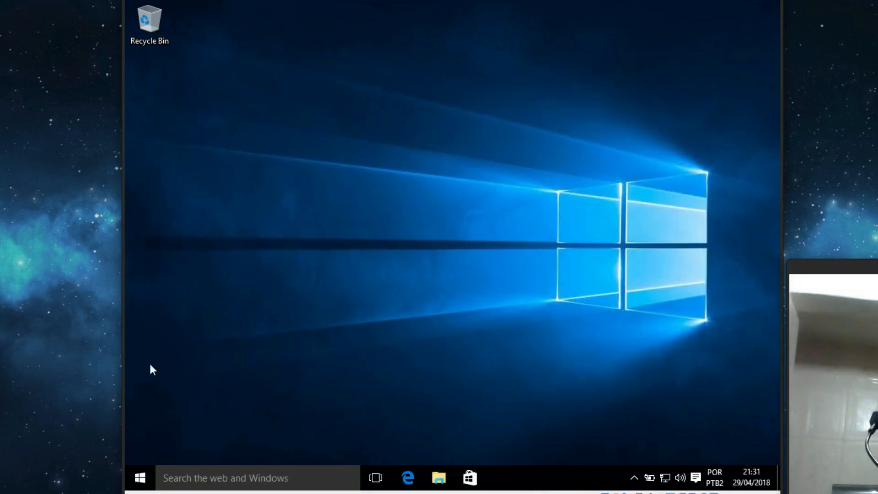
Choose to load a disk image into the VM's optical drive via Dispositivos > Discos Ópticos.
right_click(140, 478)
mouse_move(167, 449)
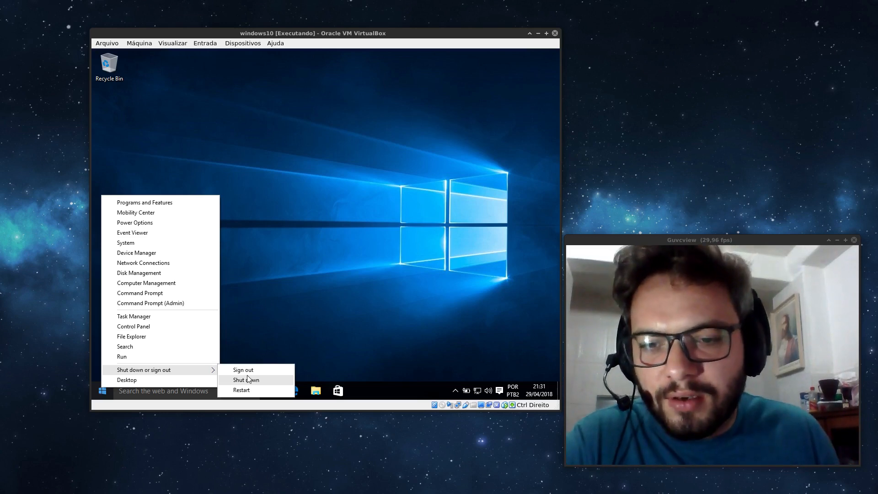
left_click(270, 98)
left_click(249, 44)
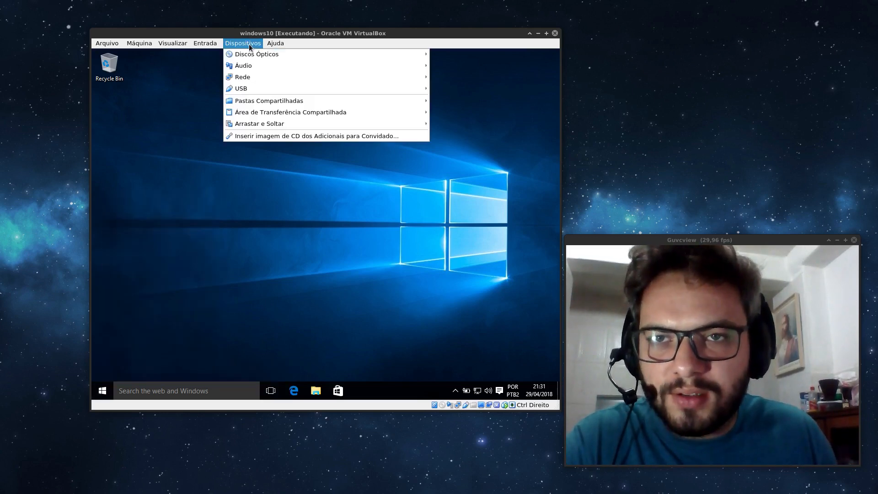
mouse_move(246, 56)
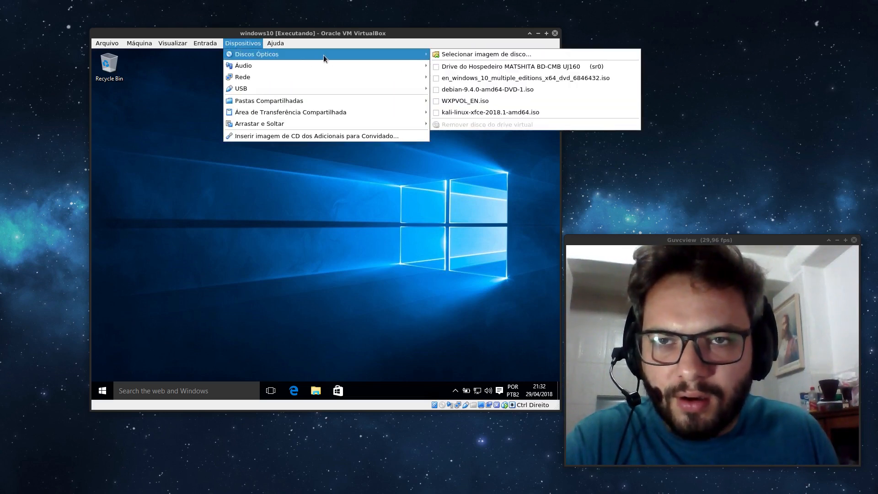
left_click(455, 54)
Insert debian-9.4.0-amd64-DVD-1.iso from the Downloads folder into the drive.
left_click_drag(389, 59, 327, 50)
left_click(294, 64)
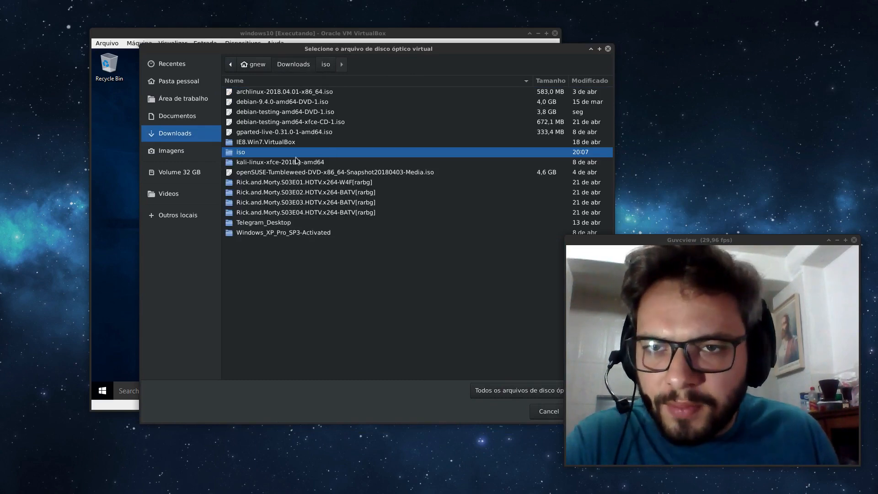
left_click(296, 103)
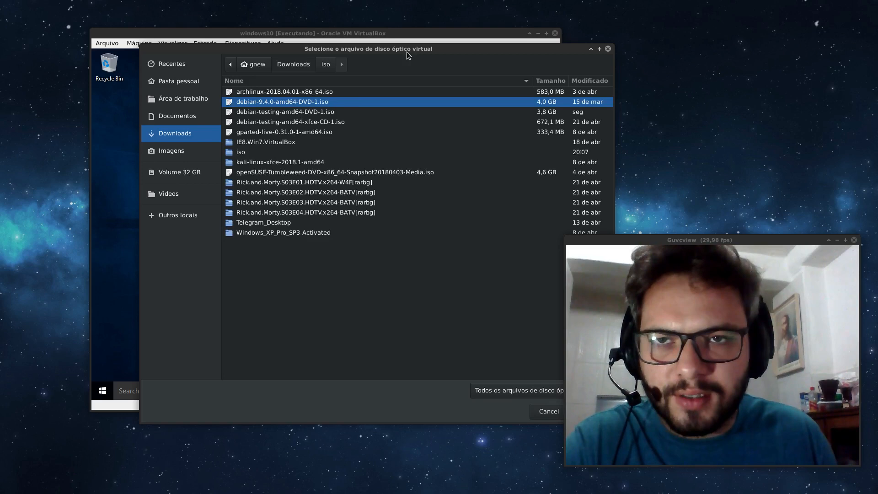
left_click_drag(427, 50, 362, 53)
left_click(523, 412)
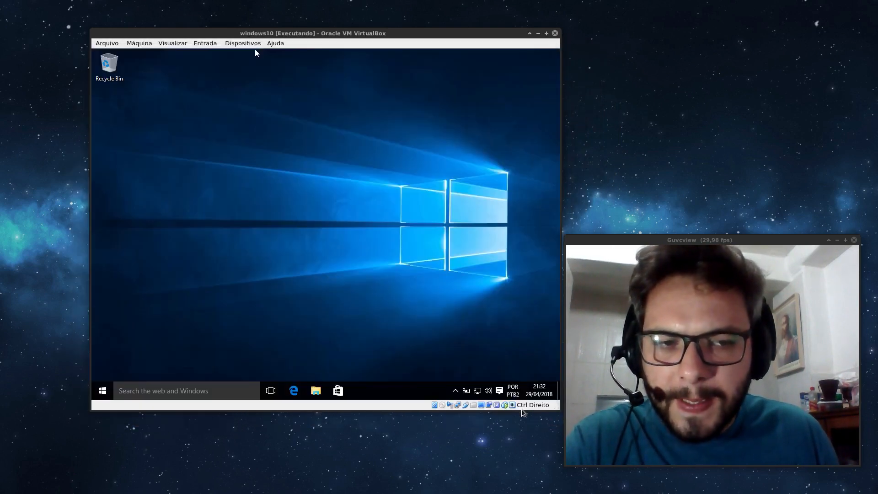
right_click(102, 390)
Restart Windows 10 from the Shut down or sign out menu.
mouse_move(145, 375)
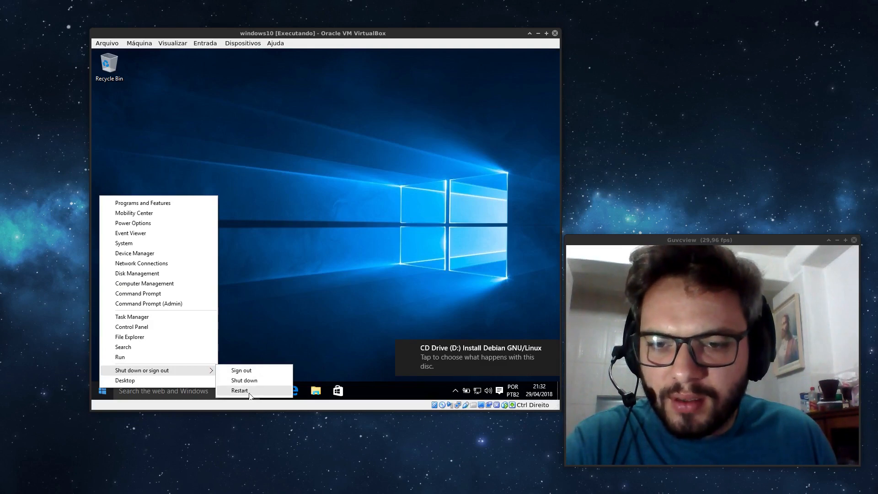
left_click(239, 391)
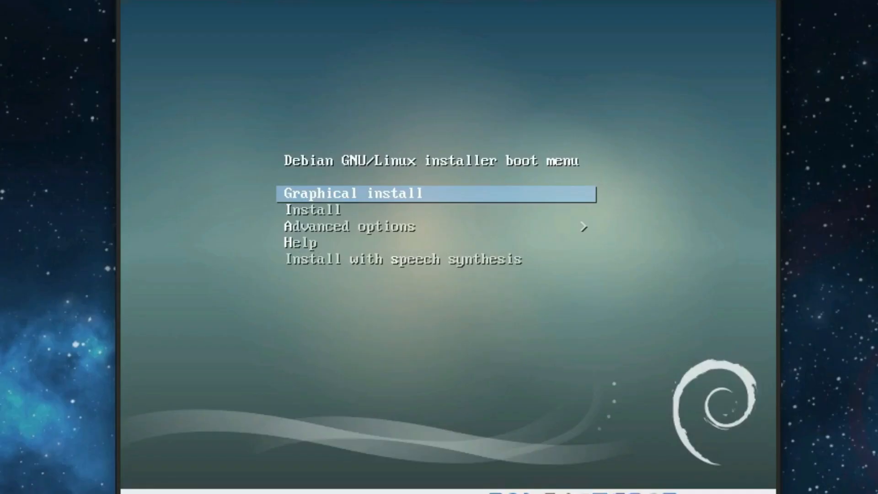
Boot the Debian DVD's text-mode Install entry.
key("Down")
key("Up")
key("Down")
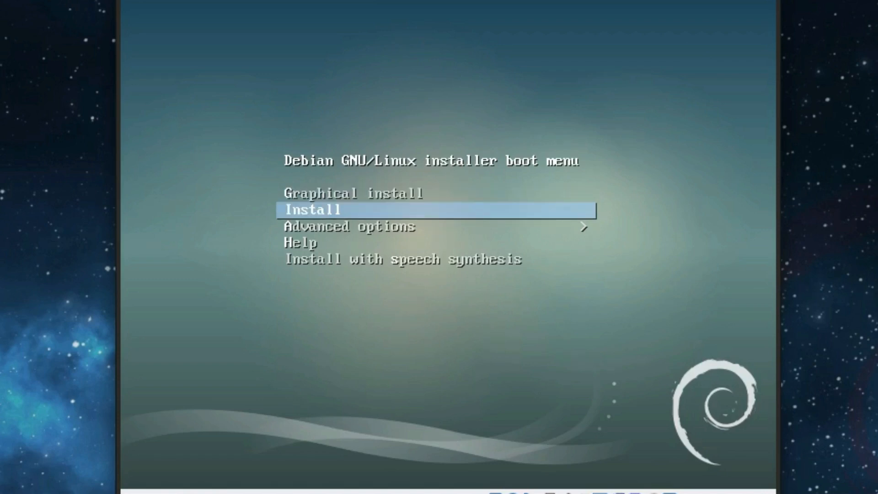
key("Return")
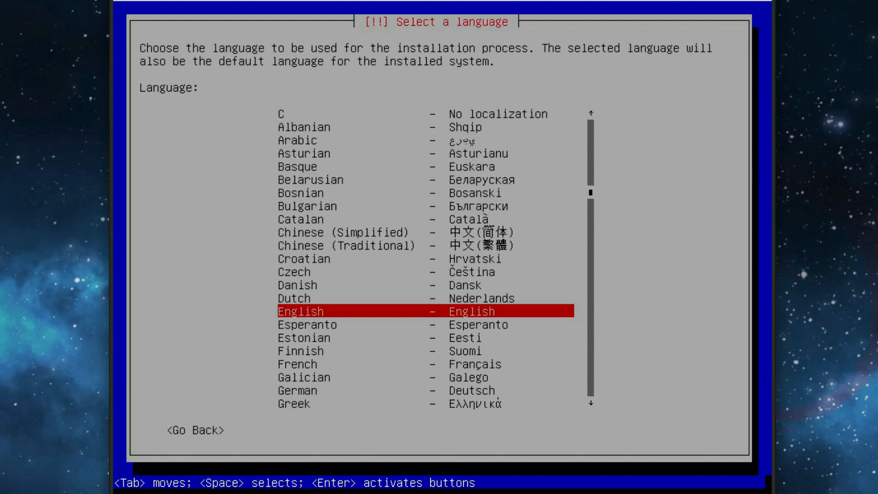
Select Portuguese (Brazil) as the installation language.
key("p")
key("Down")
key("Down")
key("Down")
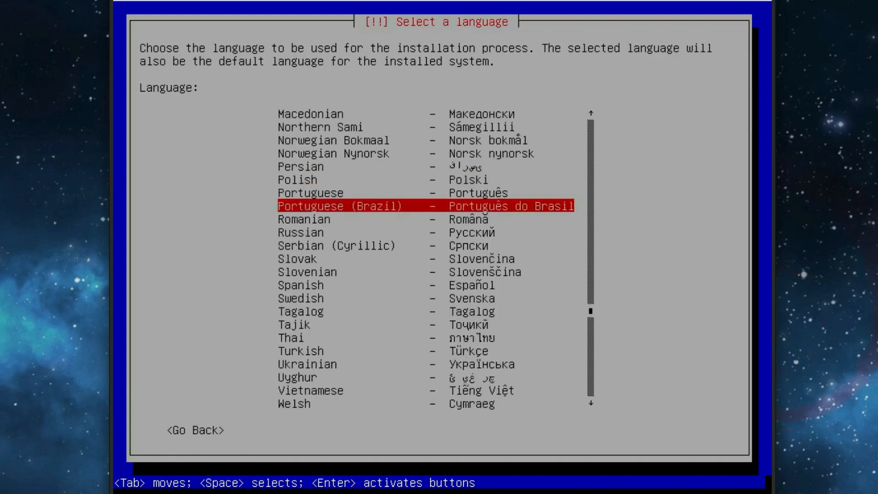
key("Return")
key("Return")
key("Return")
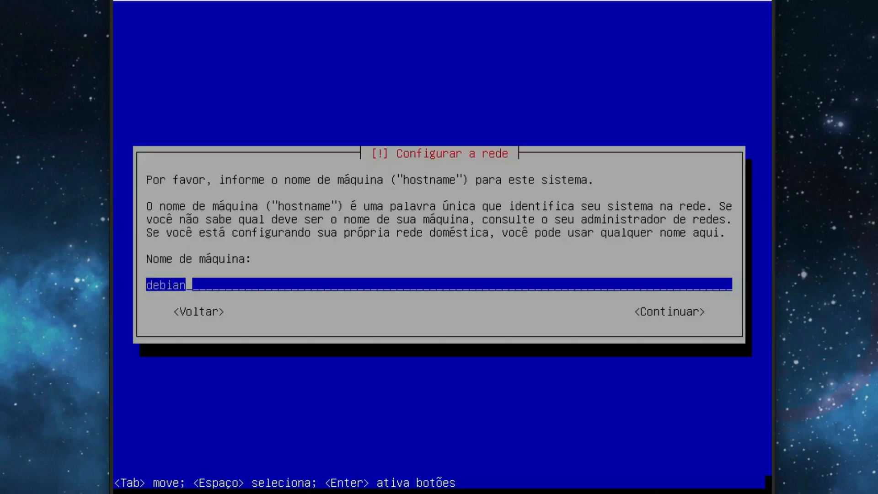
Keep hostname debian with an empty domain, and set and confirm the root password.
key("Return")
key("Return")
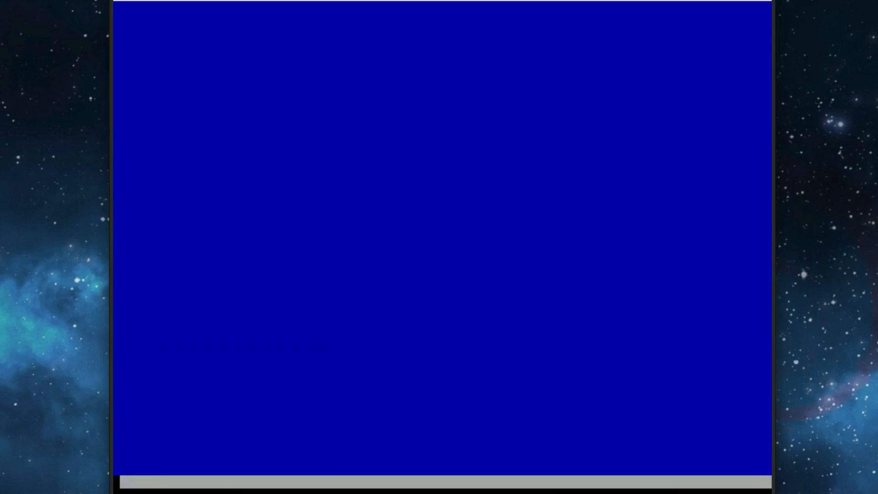
type("123")
key("Return")
type("123")
key("Return")
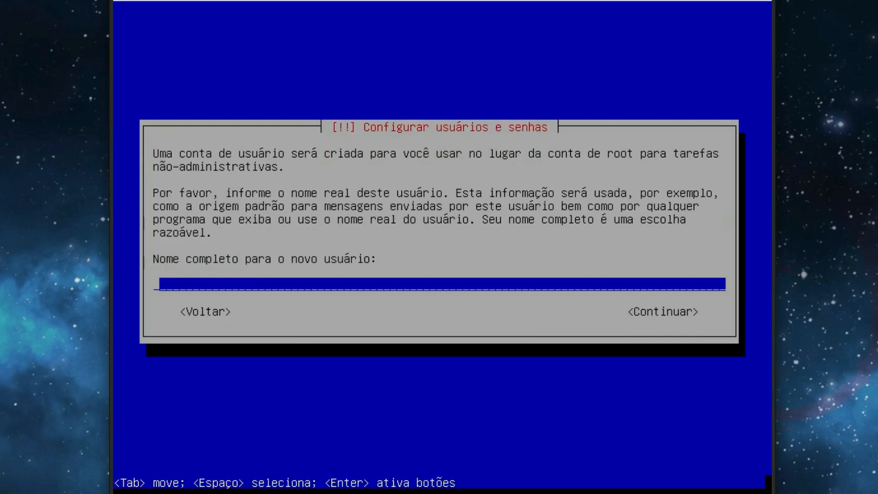
type("ares")
Enter the new user's full name and set their account password.
key("Return")
key("Return")
type("123")
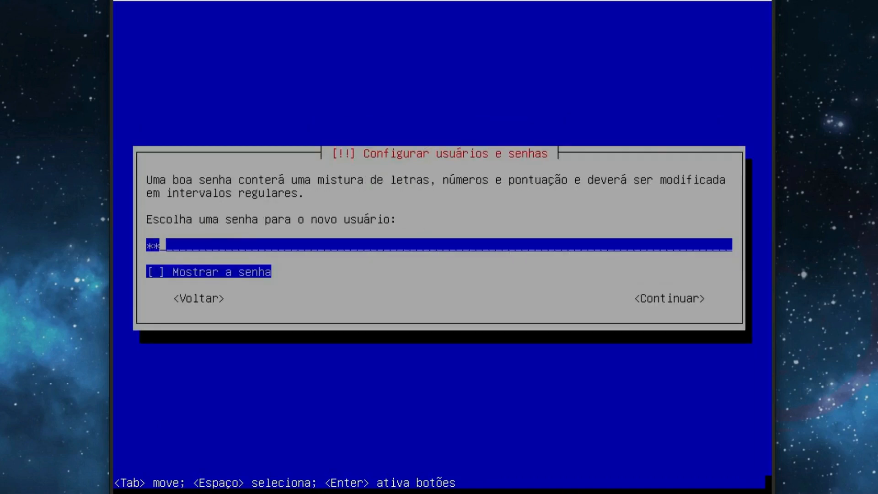
key("Return")
type("123")
key("Return")
key("Return")
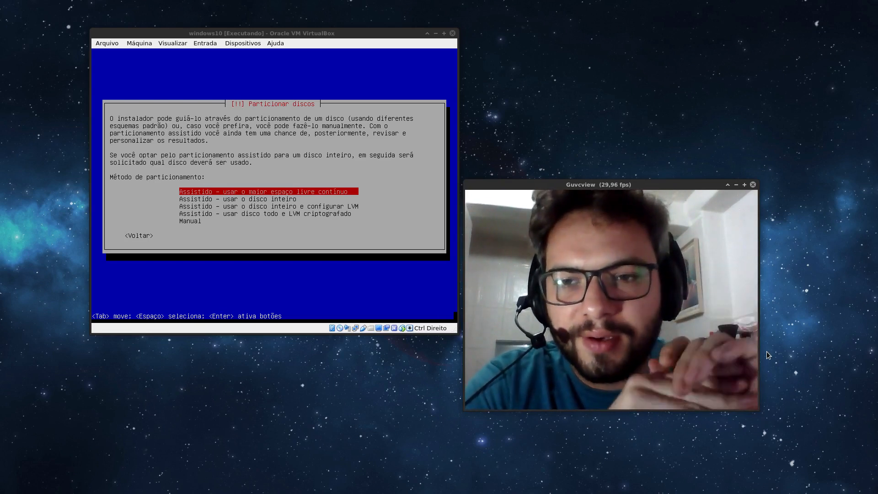
Choose 'Assistido - usar o maior espaço livre contínuo' as the partitioning method.
left_click(358, 31)
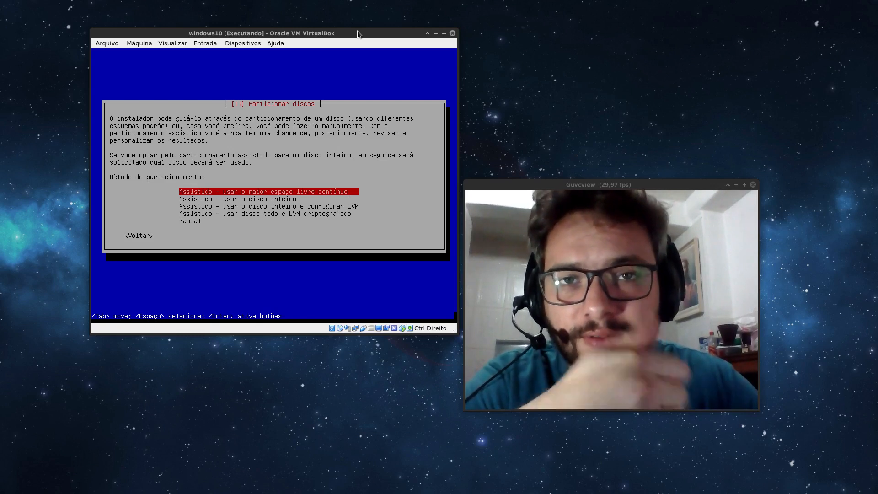
key("Down")
key("Down")
key("Down")
key("Down")
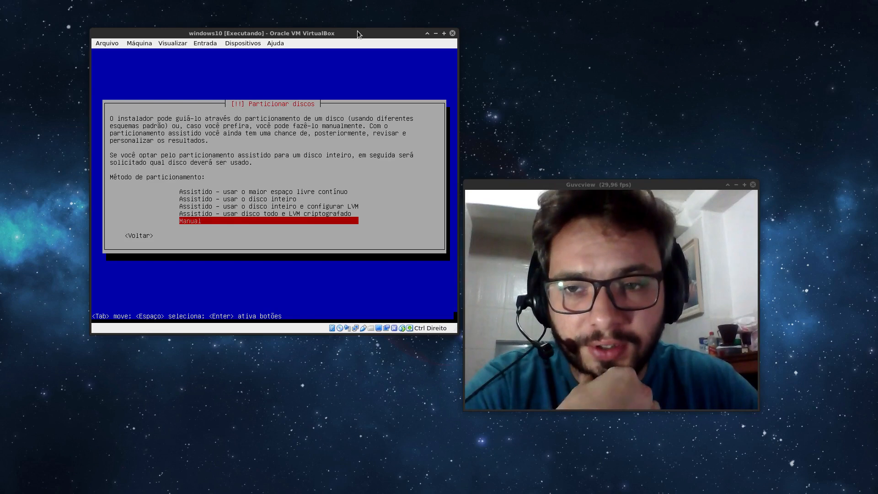
key("Up")
key("Up")
key("Up")
key("Up")
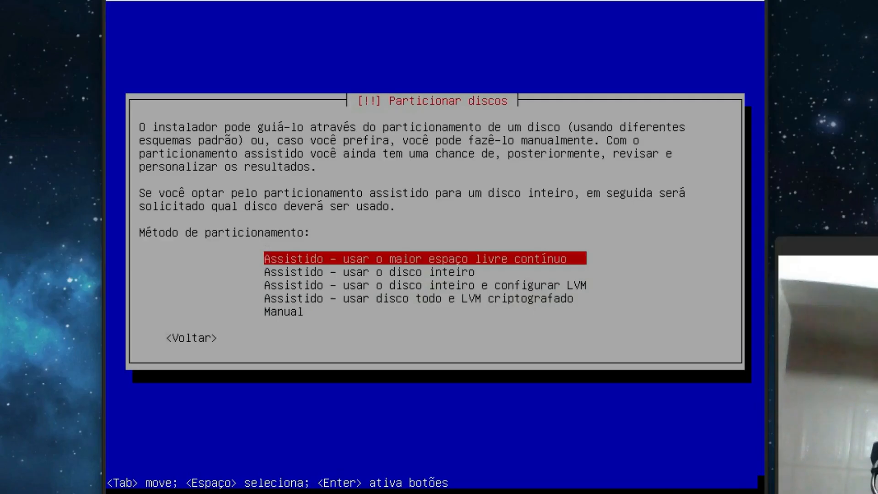
key("Return")
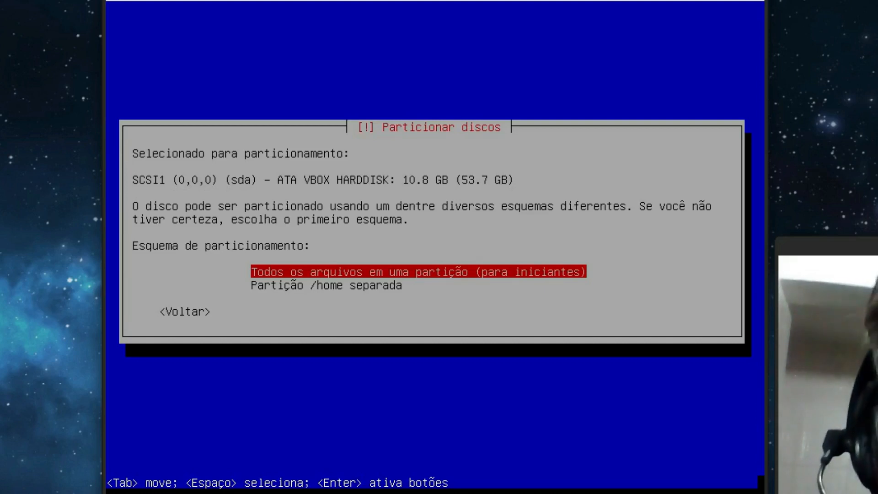
Apply the 'Todos os arquivos em uma partição (para iniciantes)' scheme.
key("Down")
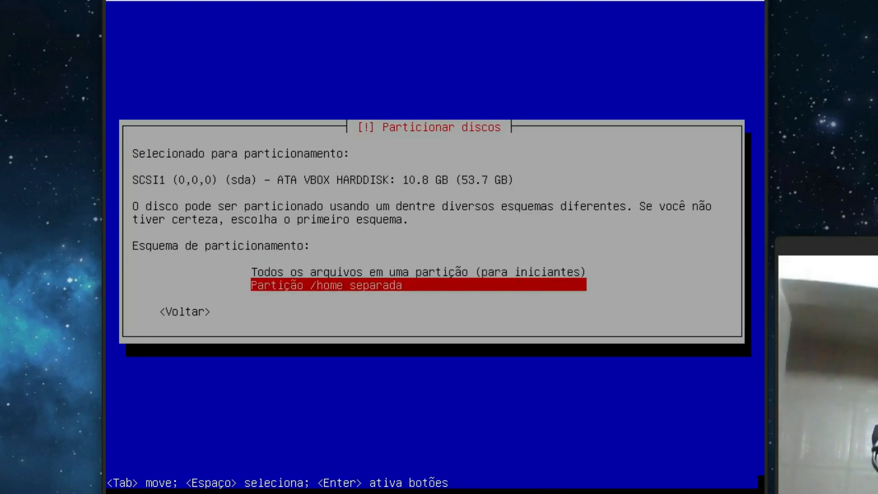
key("Up")
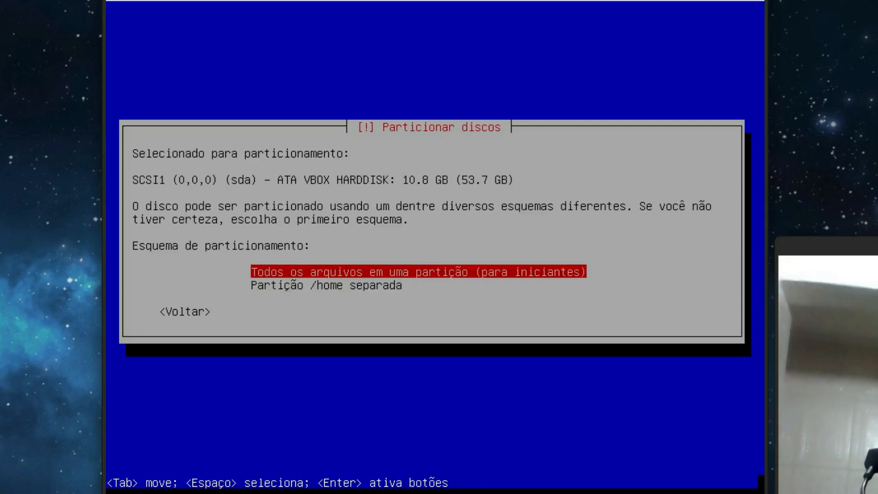
key("Return")
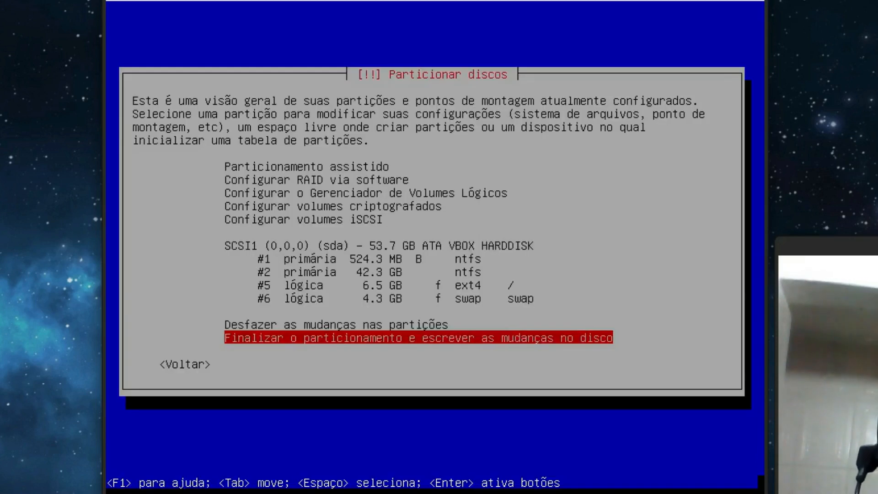
Review the proposed 6.5 GB ext4 root and 4.3 GB swap beside the NTFS partitions.
key("Up")
key("Up")
key("Up")
key("Up")
key("Up")
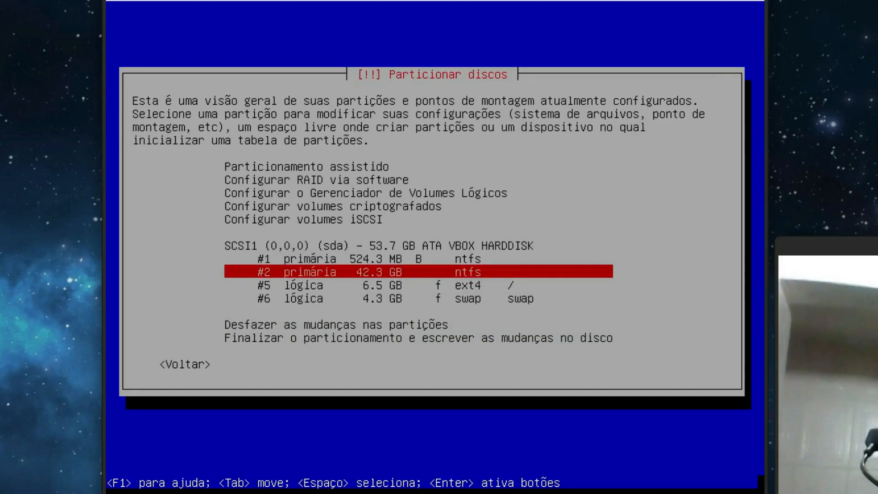
key("Up")
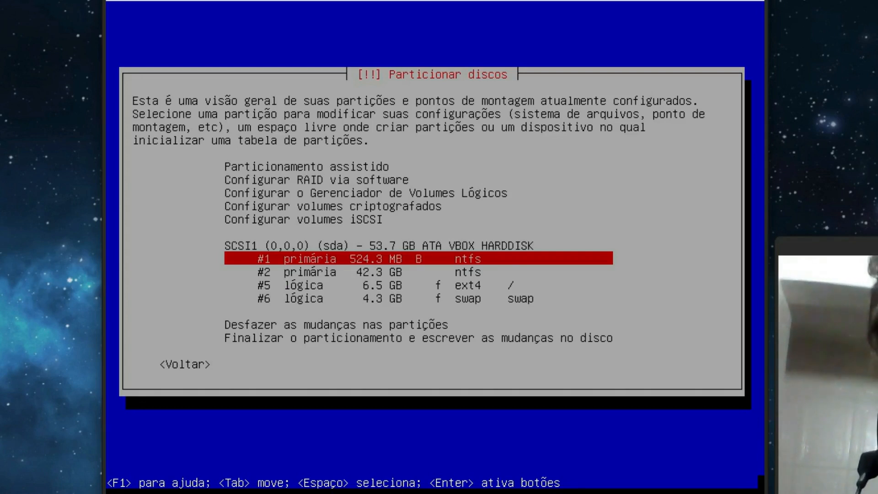
key("Down")
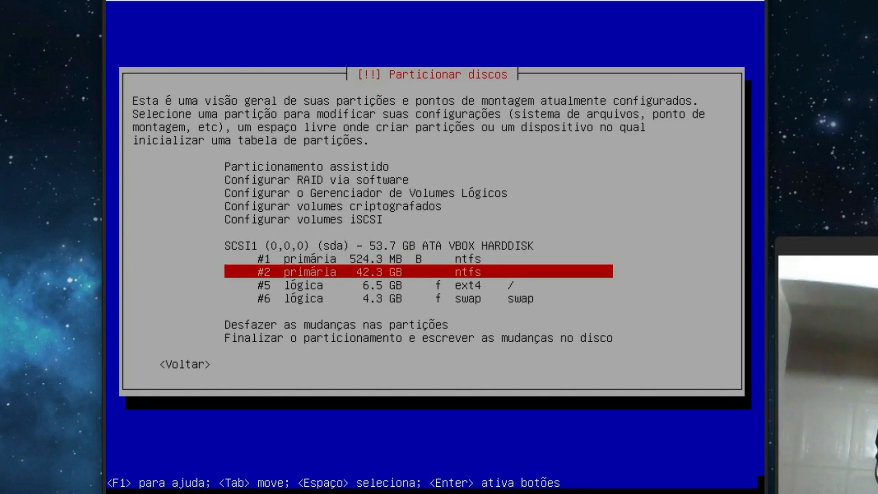
key("Down")
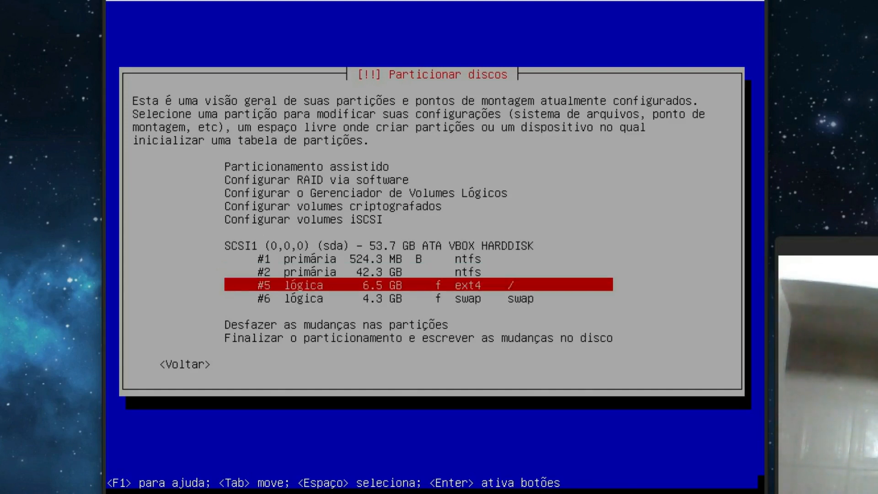
key("Down")
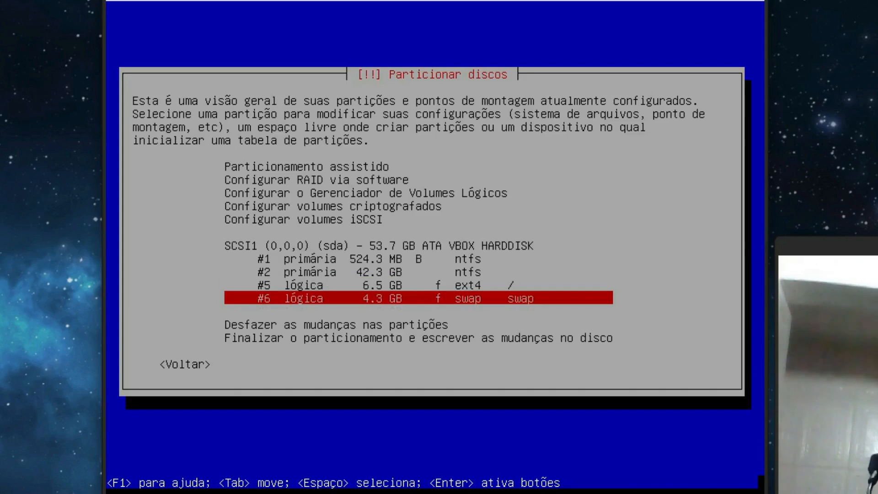
key("Up")
key("Up")
key("Down")
key("Down")
key("Up")
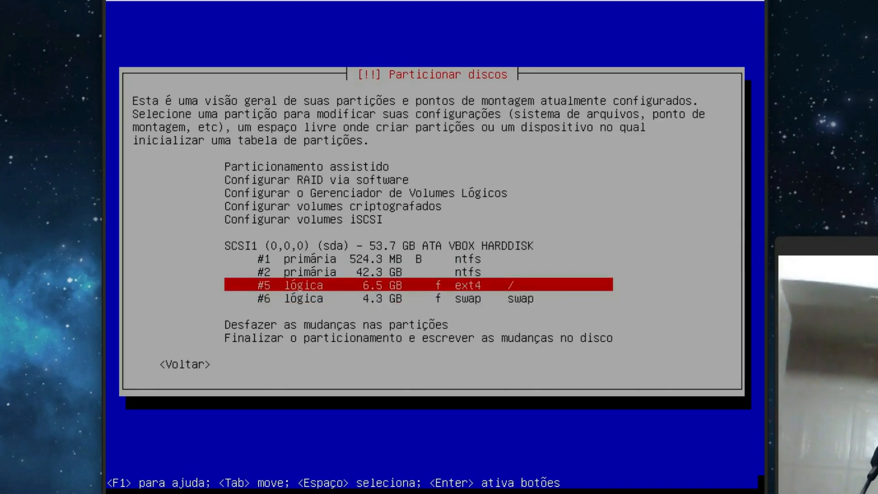
key("Down")
key("Down")
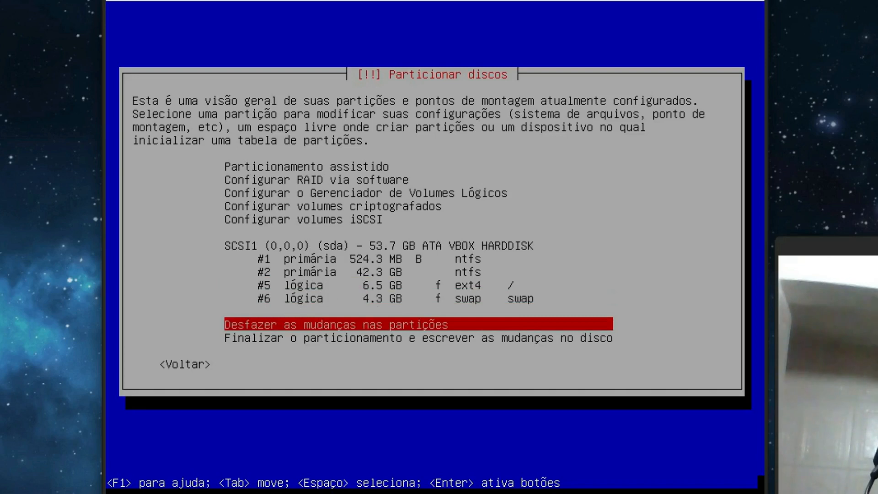
Undo the partition changes, restoring 10.8 GB of free space after the NTFS partitions.
key("Return")
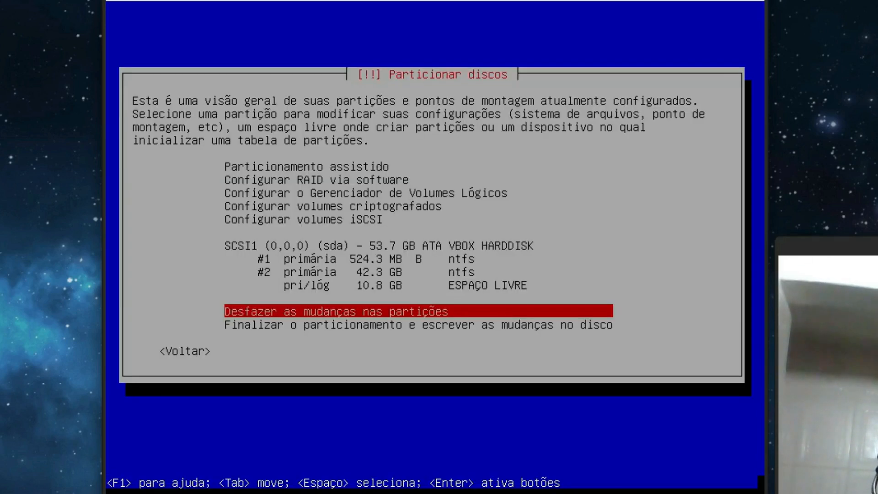
key("Up")
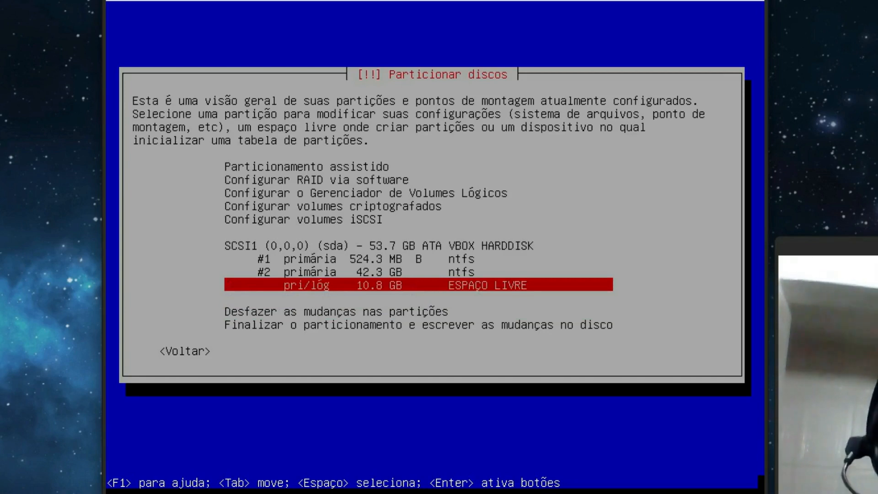
key("Up")
key("Up")
key("Up")
key("Down")
key("Down")
key("Down")
key("Down")
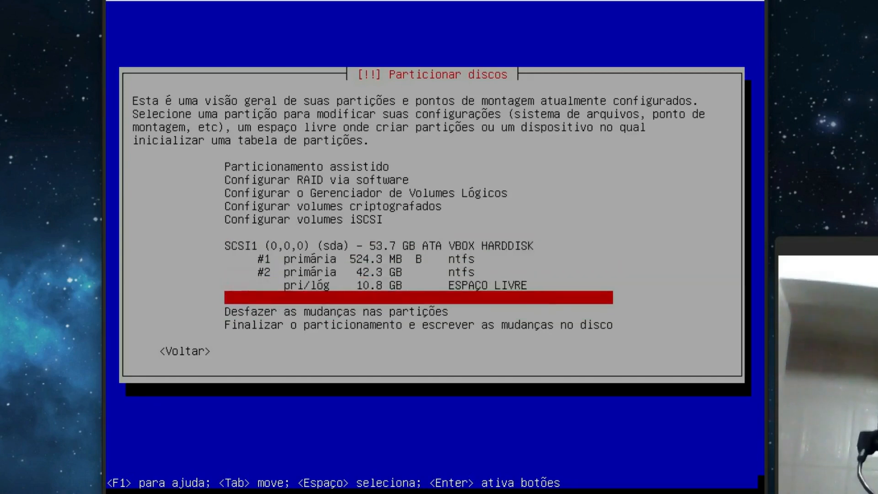
key("Up")
key("Up")
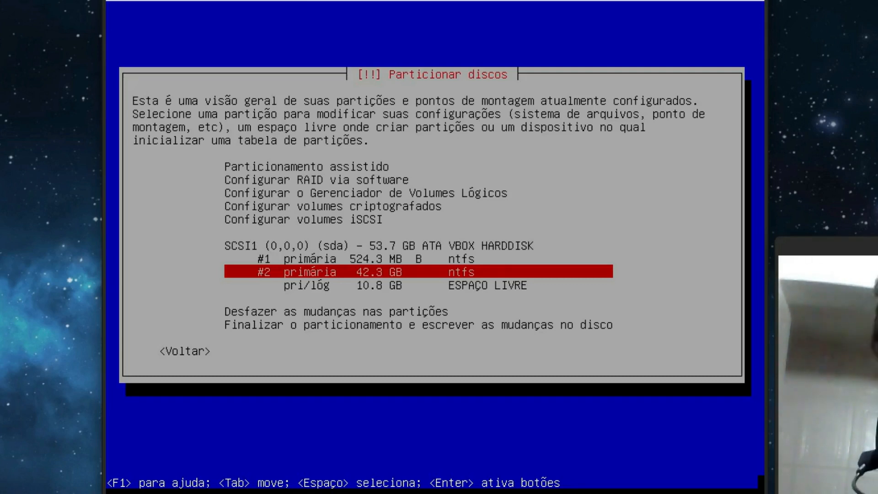
Create a new 9.8 GB partition in the 10.8 GB free space.
key("Down")
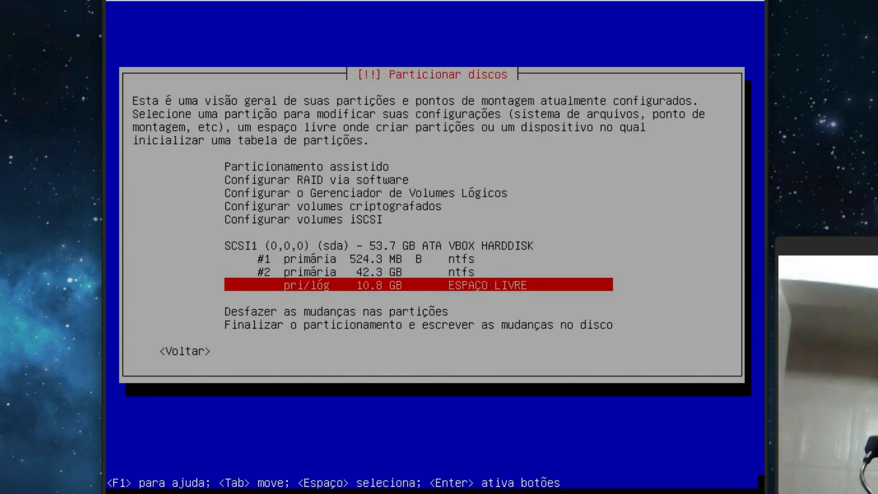
key("Return")
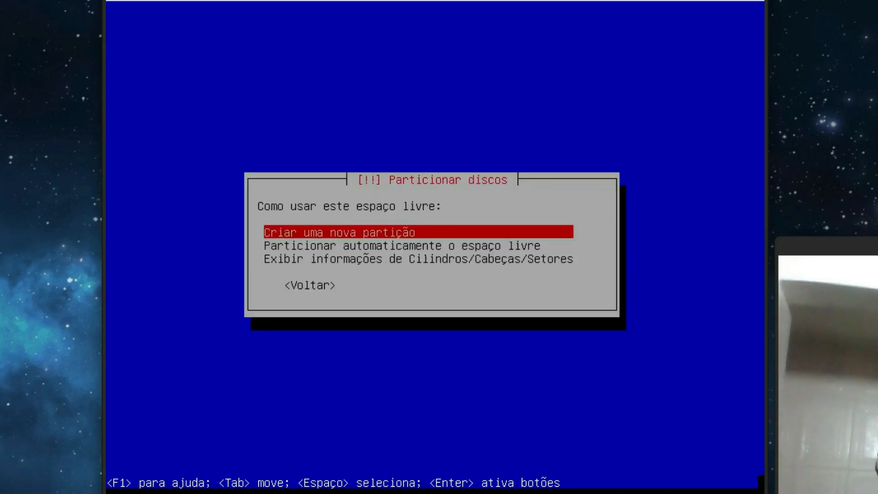
key("Return")
key("Home")
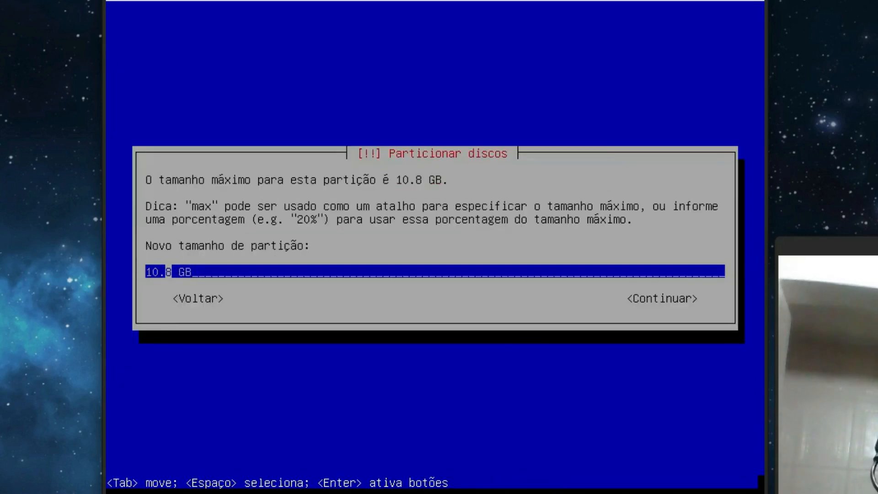
key("Delete")
key("Delete")
type("5")
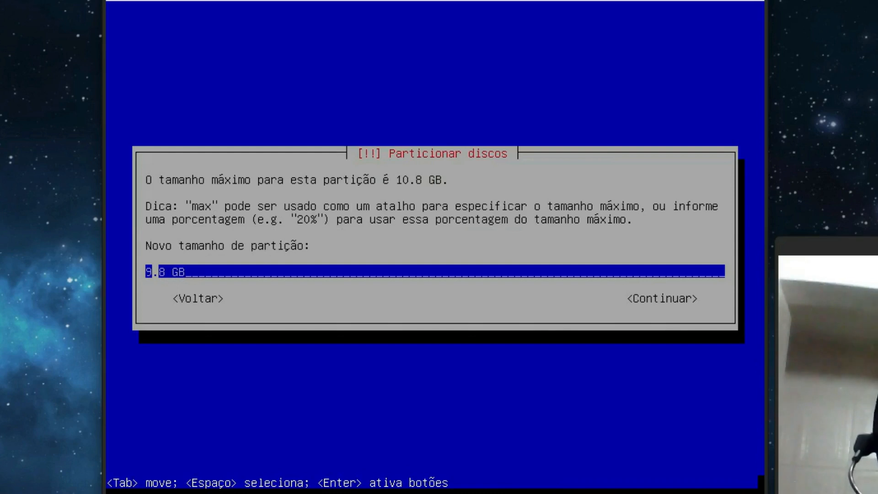
key("Tab")
key("Return")
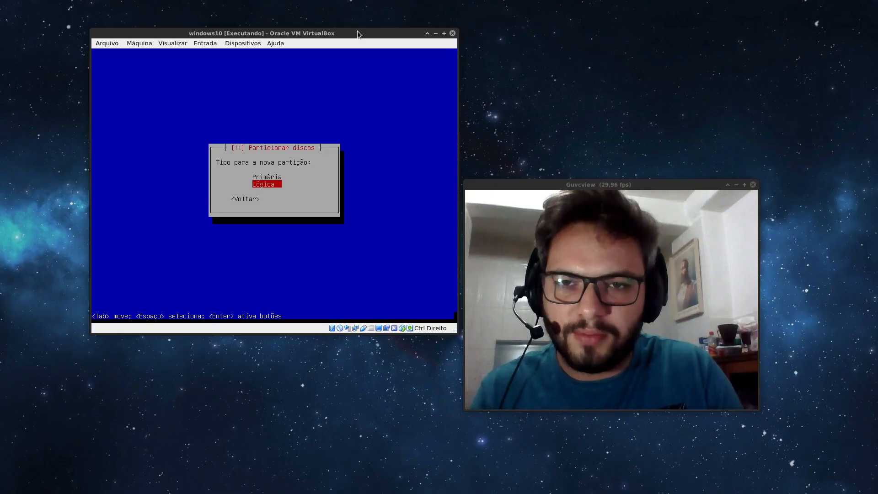
Make it a primary partition at the start, used as ext4 mounted at /.
key("Up")
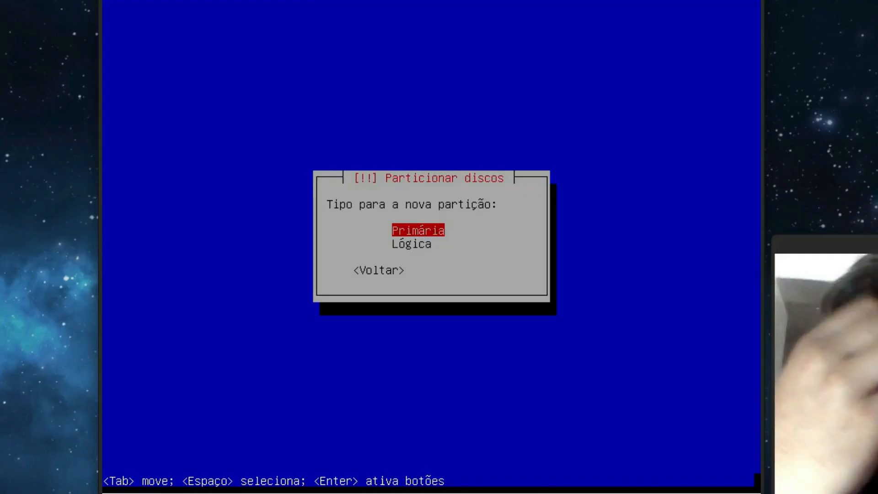
key("Return")
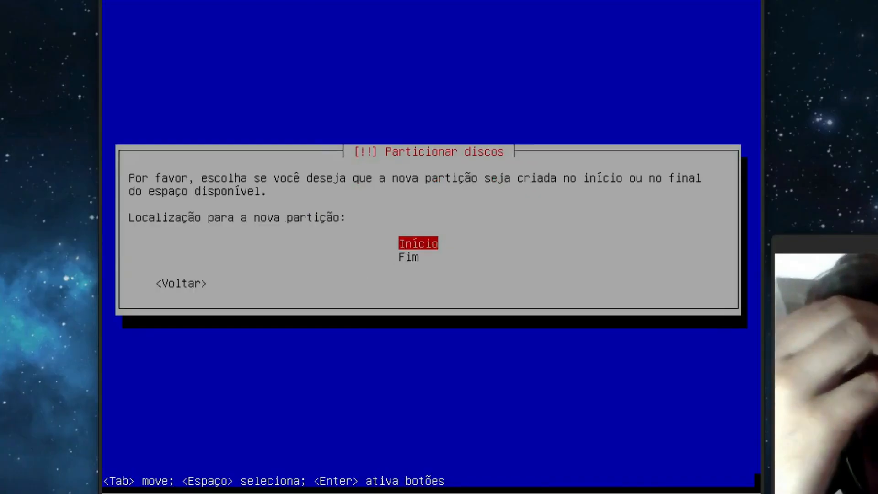
key("Return")
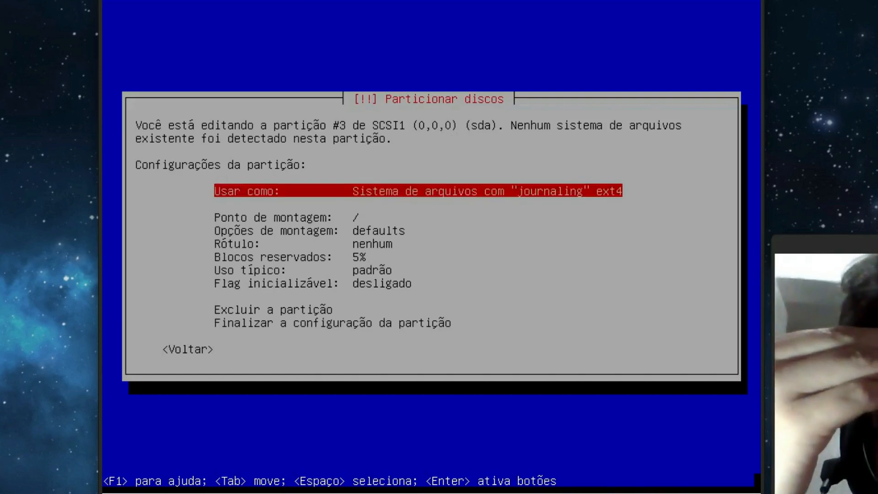
key("Down")
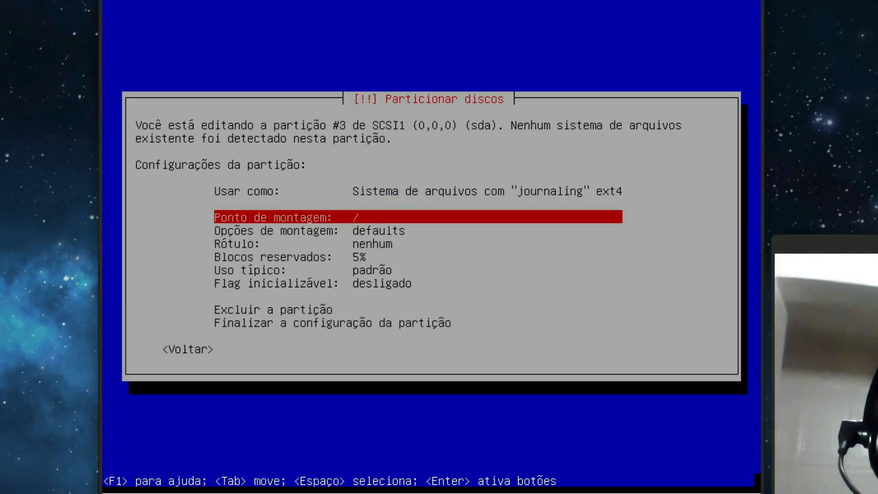
key("Down")
key("Down")
key("Down")
key("Down")
key("Down")
key("Down")
key("Down")
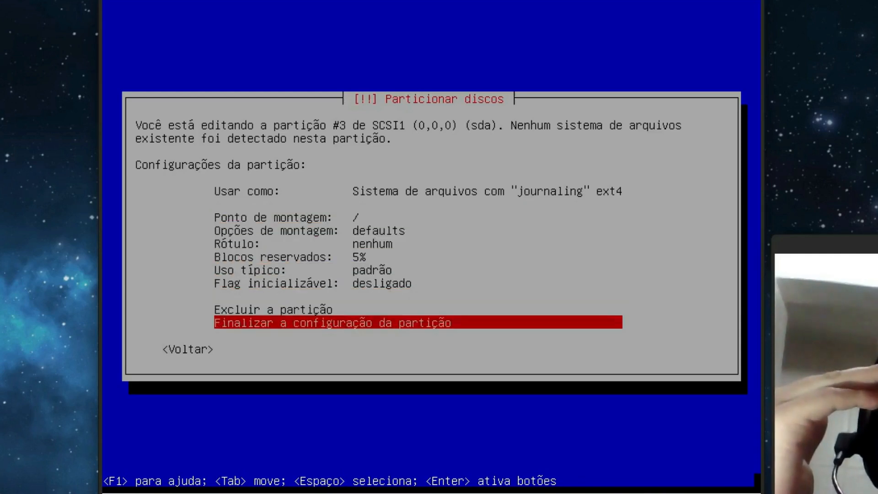
key("Return")
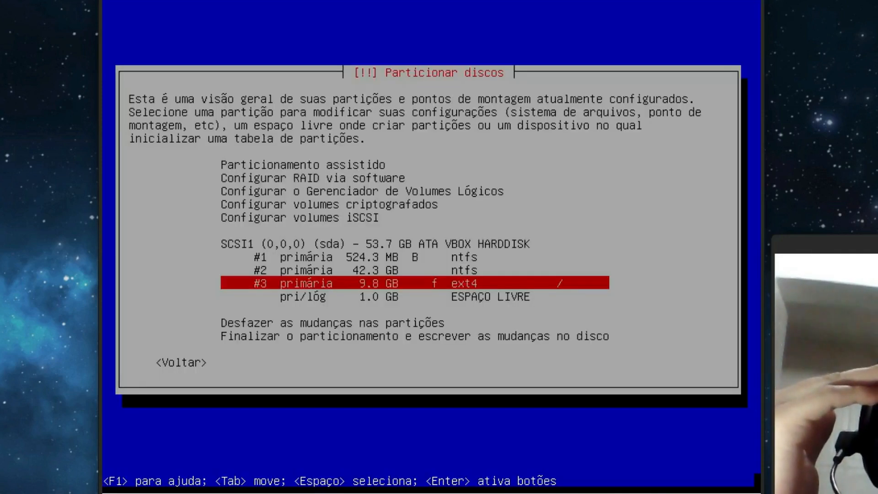
Create a 1.0 GB logical partition from the remaining free space, used as swap.
key("Down")
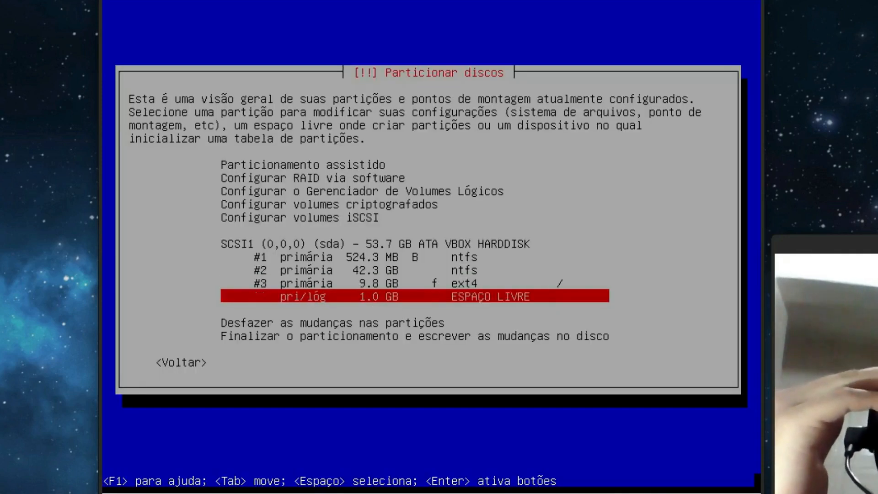
key("Return")
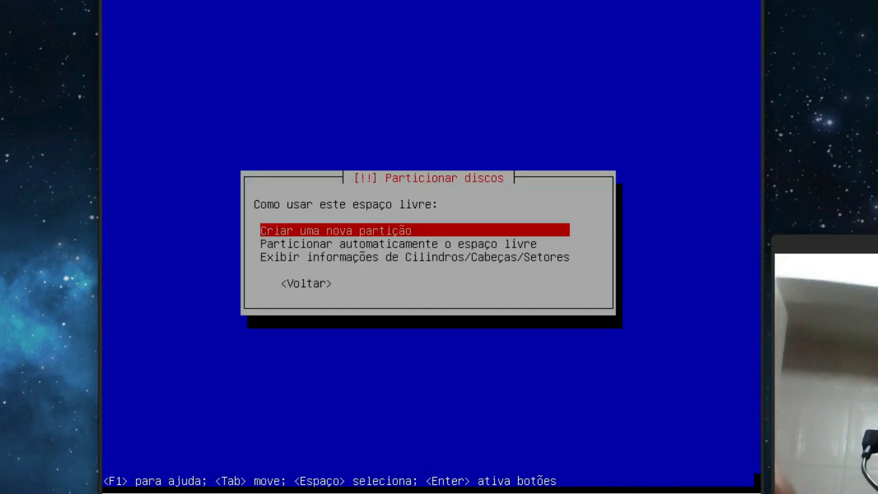
key("Return")
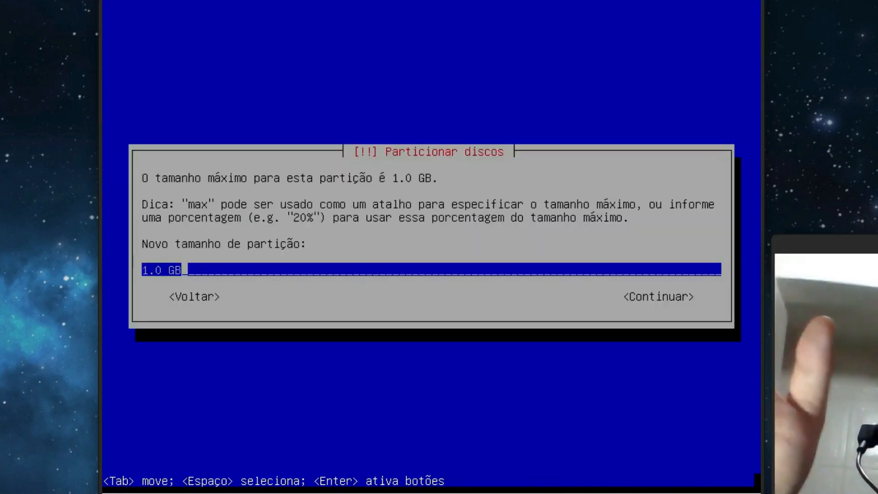
key("Return")
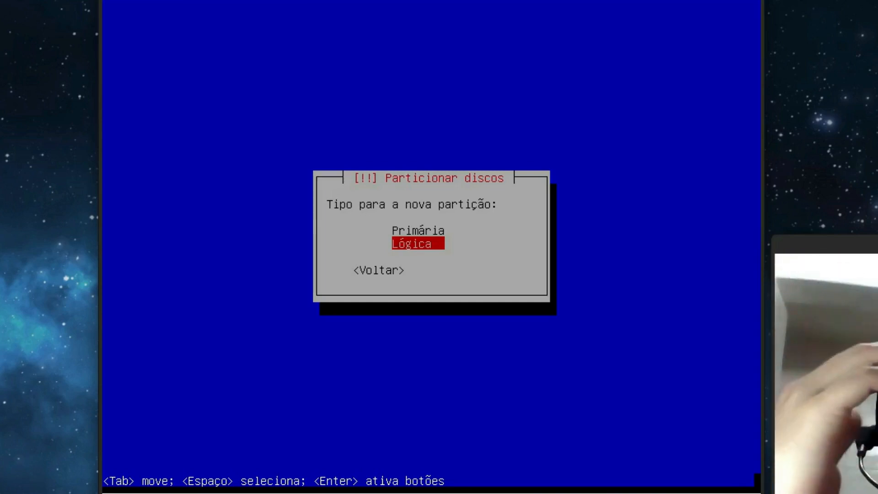
key("Return")
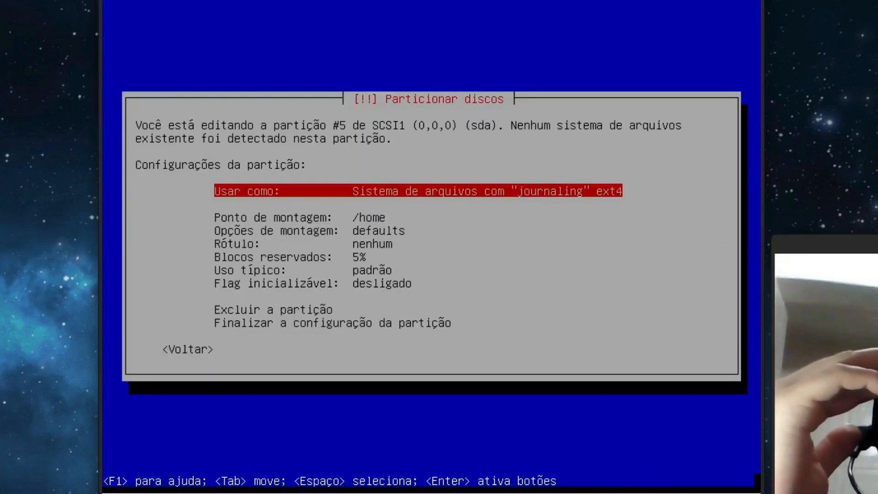
key("Return")
key("Down")
key("Down")
key("Down")
key("Down")
key("Down")
key("Down")
key("Down")
key("Down")
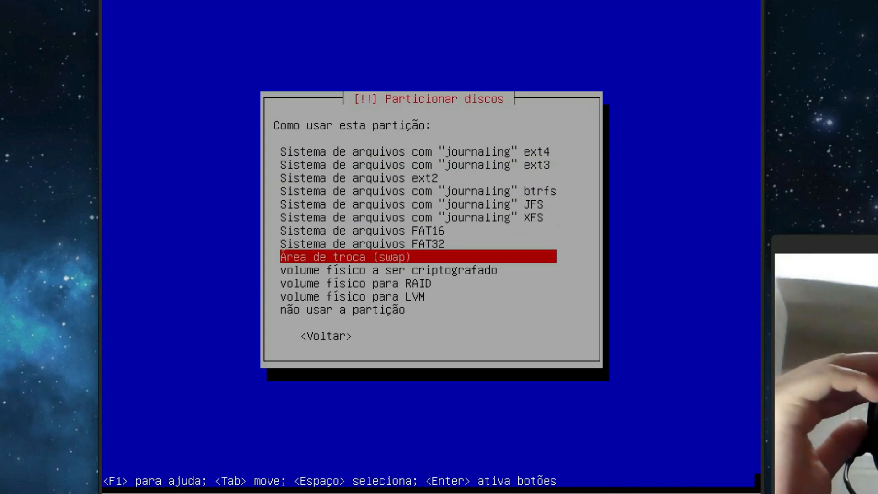
key("Return")
Finish the swap partition and review the layout showing 1.0 GB swap #5 and 9.8 GB root.
key("Down")
key("Down")
key("Down")
key("Down")
key("Down")
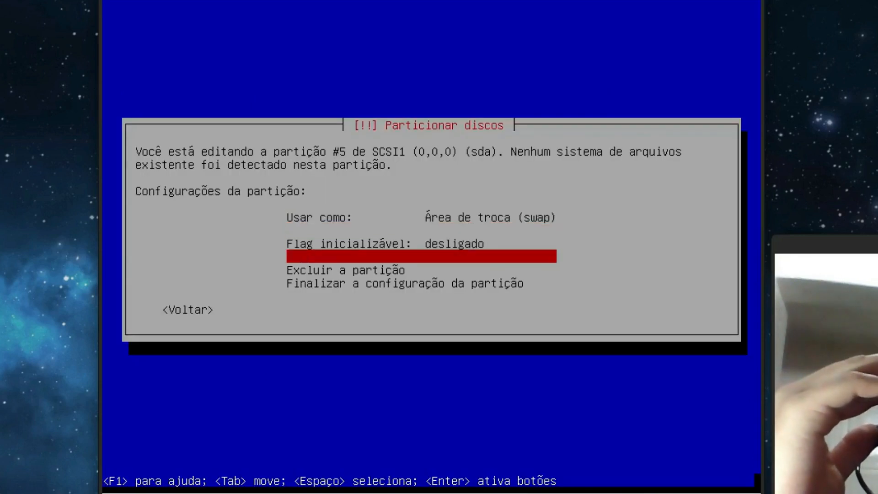
key("Return")
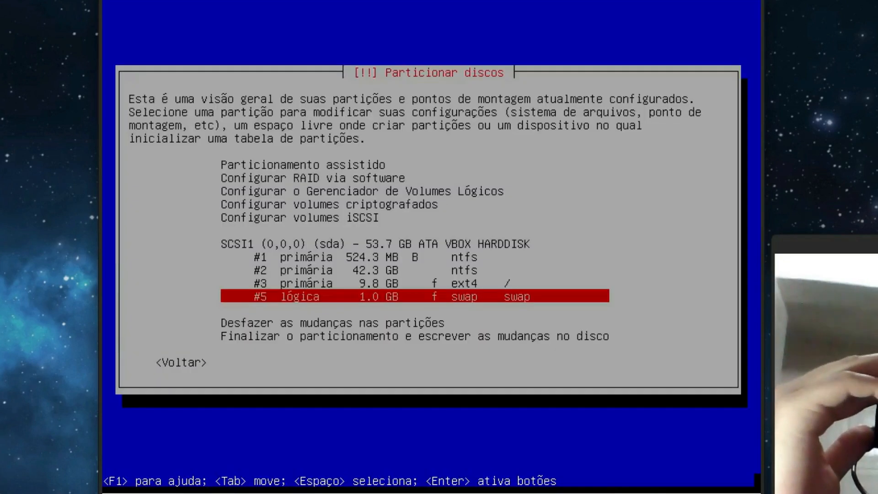
key("Up")
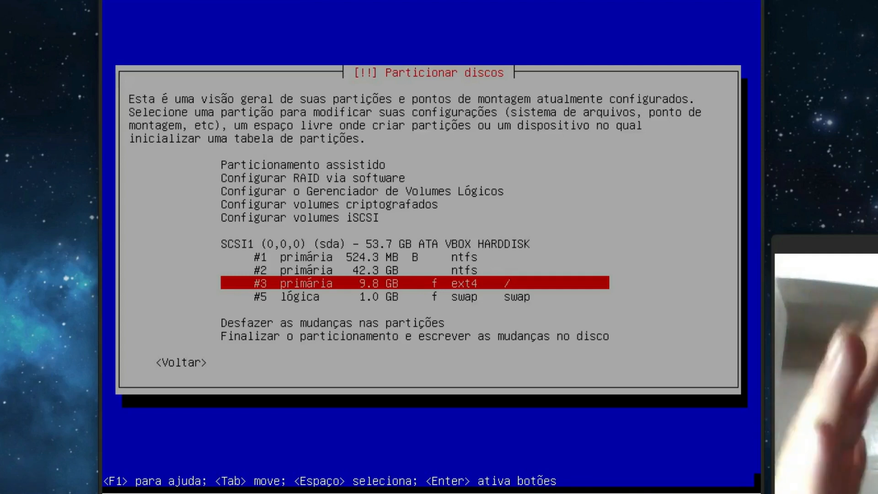
key("Up")
key("Up")
key("Down")
key("Up")
key("Down")
key("Up")
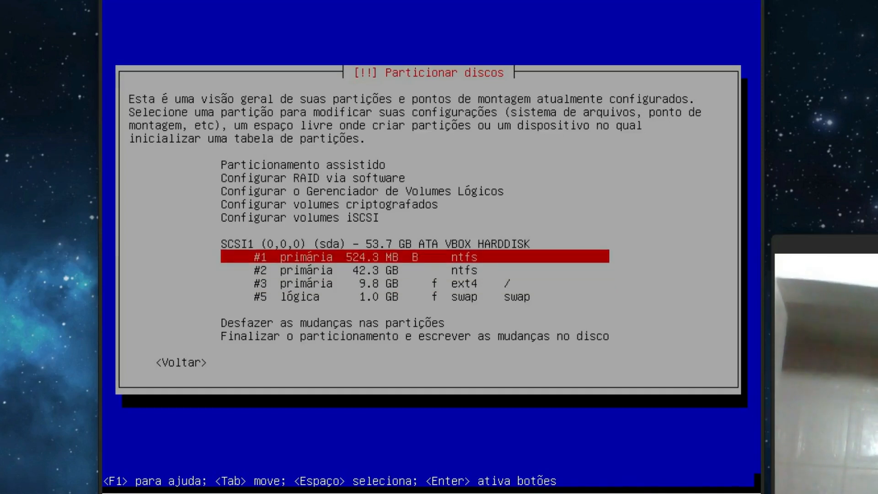
key("Down")
key("Down")
key("Down")
key("Down")
key("Down")
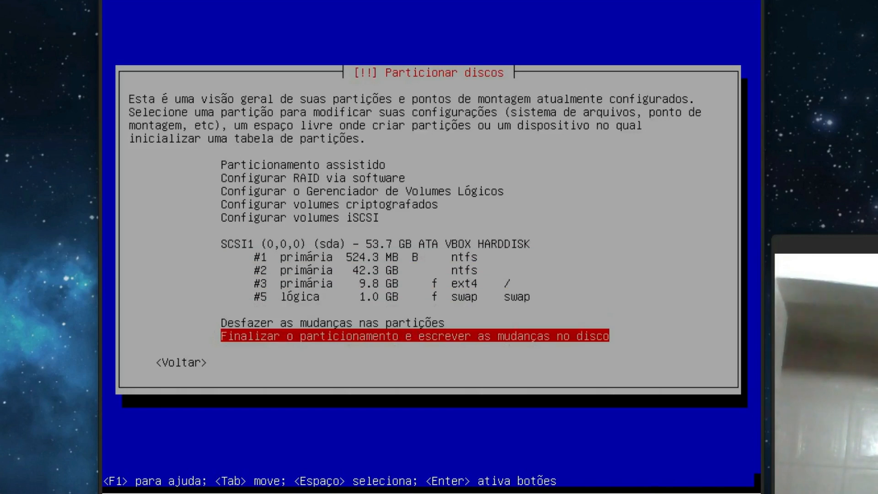
Finish partitioning and confirm writing the changes to disk.
key("Return")
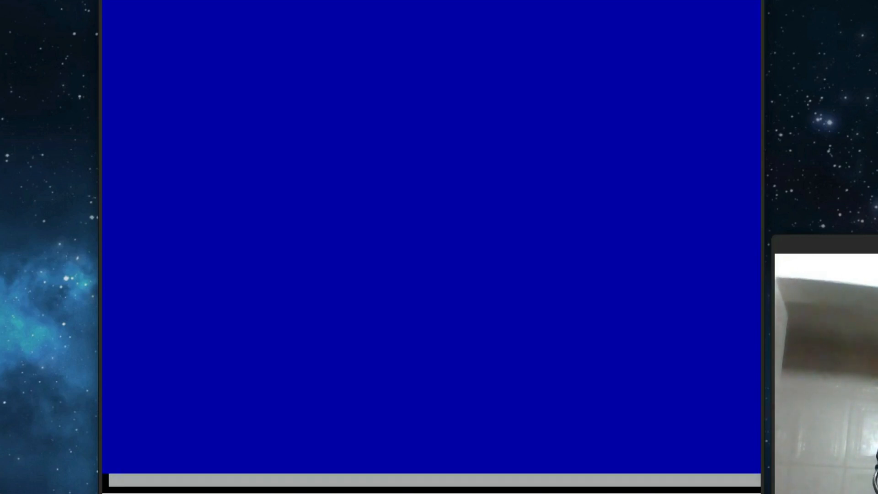
key("Left")
key("Return")
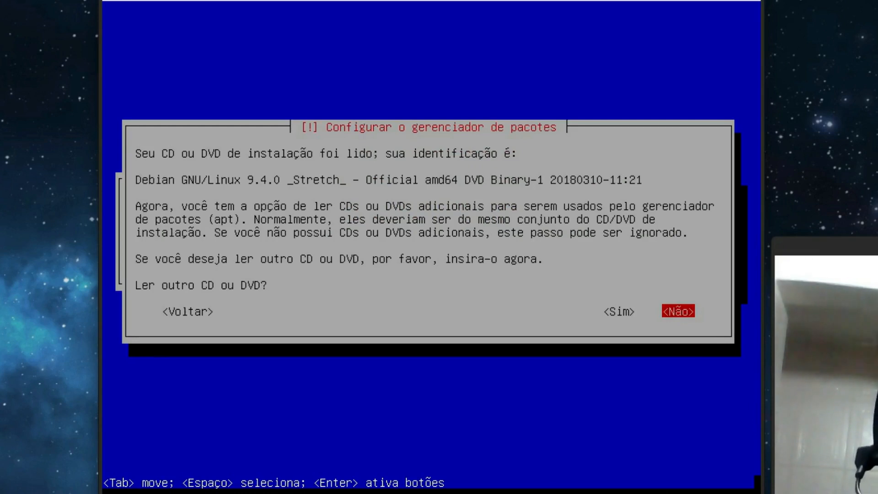
Decline scanning another DVD and decline using a network mirror.
key("Return")
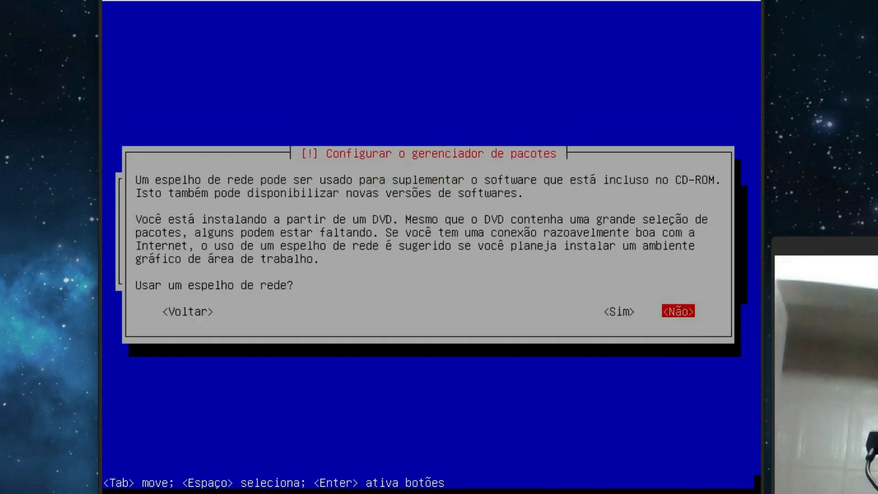
key("Left")
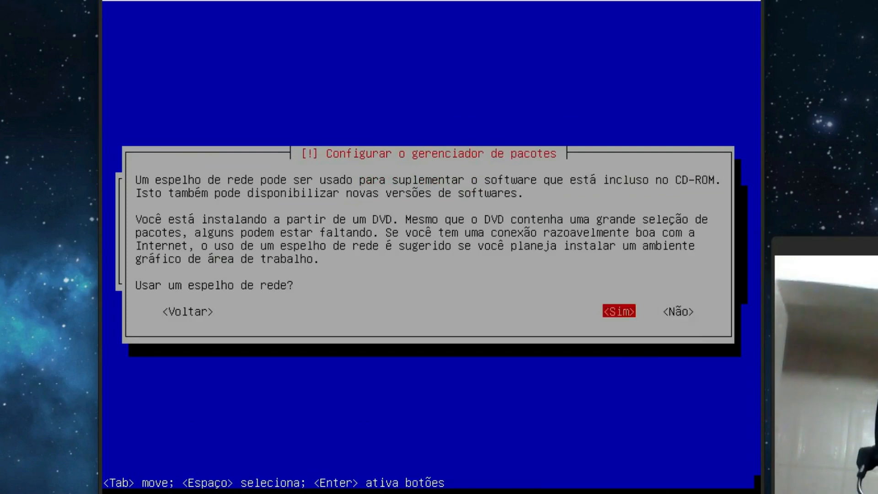
key("Right")
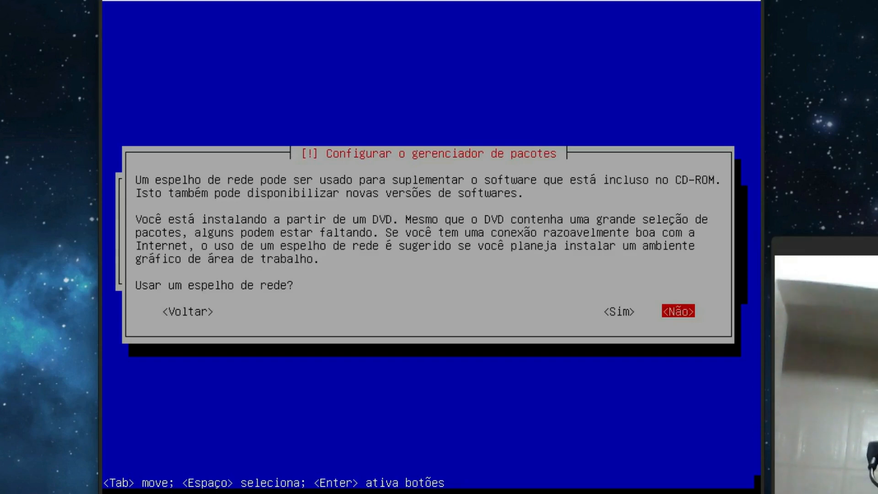
key("Return")
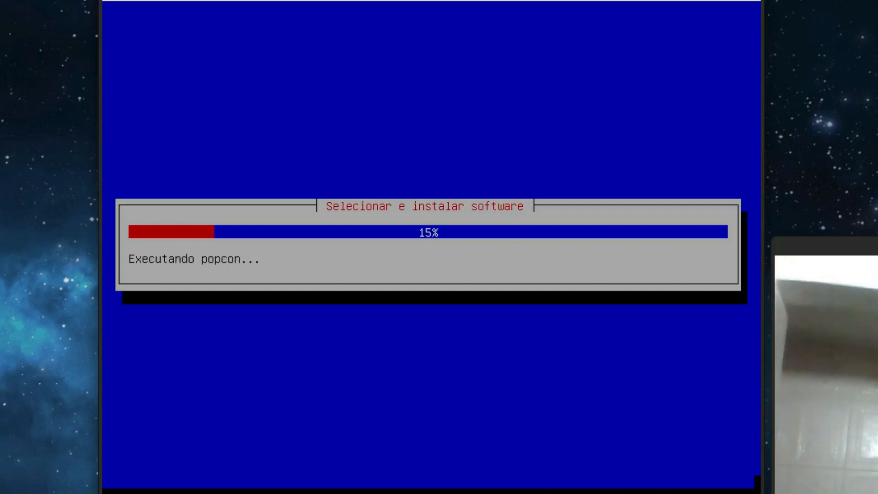
Skip the popularity-contest survey, tick Xfce and SSH server, and untick the print server.
key("Return")
key("Down")
key("Down")
key("space")
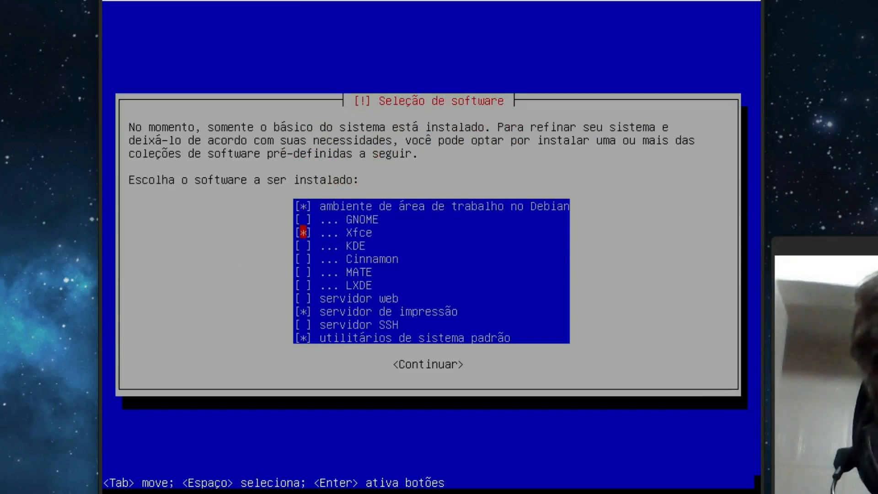
key("Down")
key("Down")
key("Up")
key("Up")
key("Up")
key("Up")
key("Down")
key("Down")
key("Down")
key("Down")
key("Down")
key("Down")
key("Down")
key("Down")
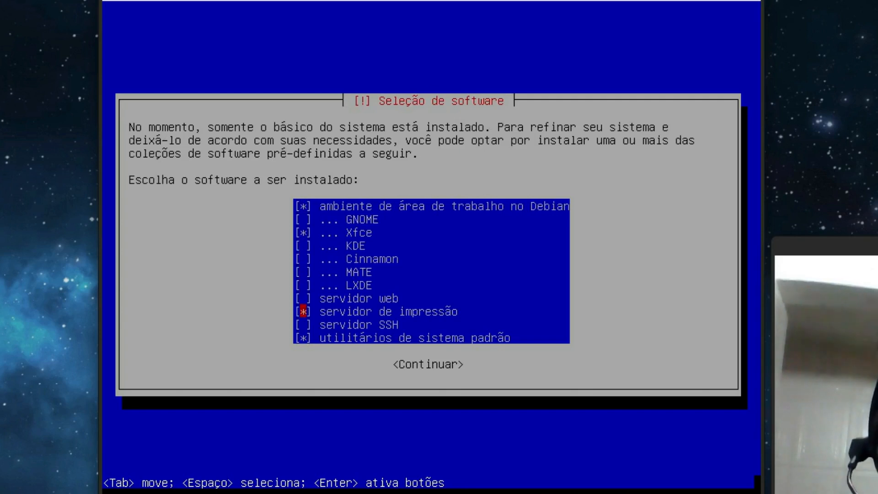
key("Down")
key("space")
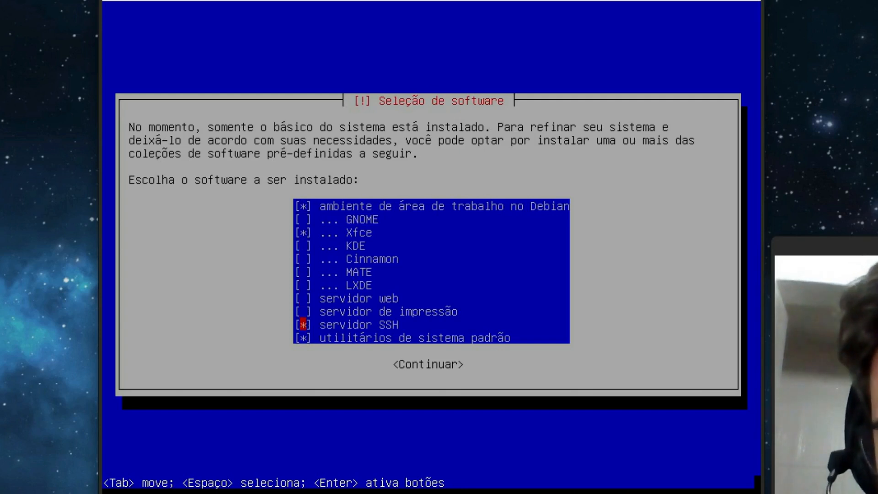
key("Down")
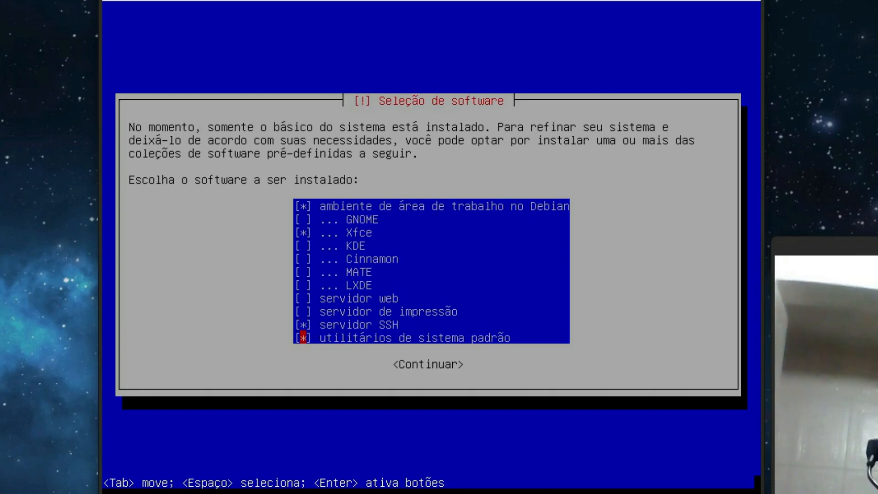
Recheck the software selections, keeping Xfce ticked, and start installing them.
key("Up")
key("Up")
key("Up")
key("Up")
key("Up")
key("Up")
key("Up")
key("Up")
key("Up")
key("Up")
key("Down")
key("Down")
key("Down")
key("Down")
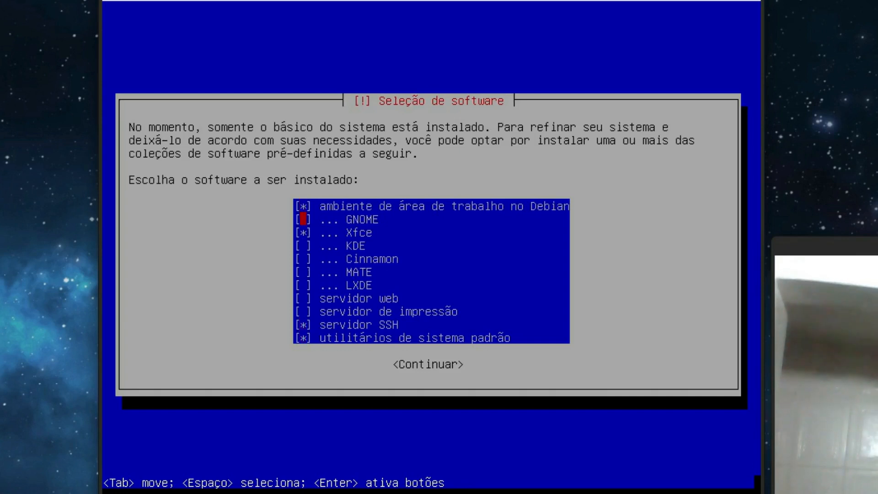
key("Up")
key("Up")
key("Up")
key("Up")
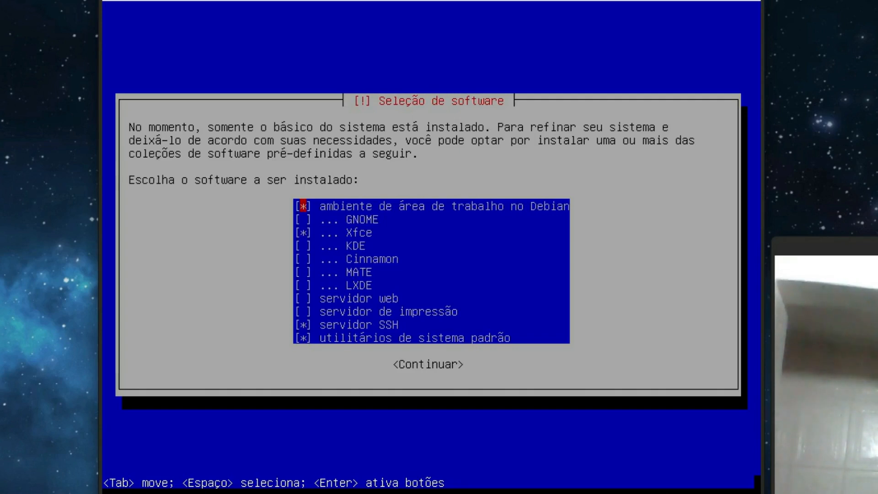
key("Down")
key("Down")
key("space")
key("Up")
key("Down")
key("space")
key("Up")
key("Up")
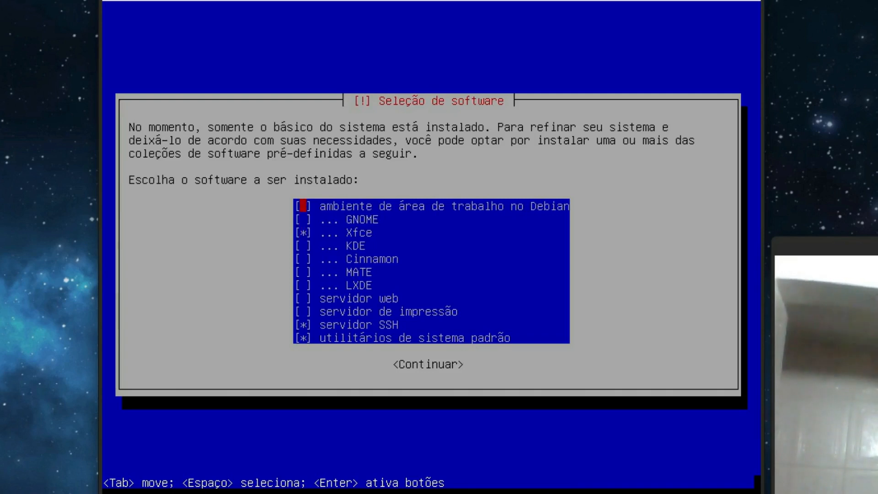
key("Tab")
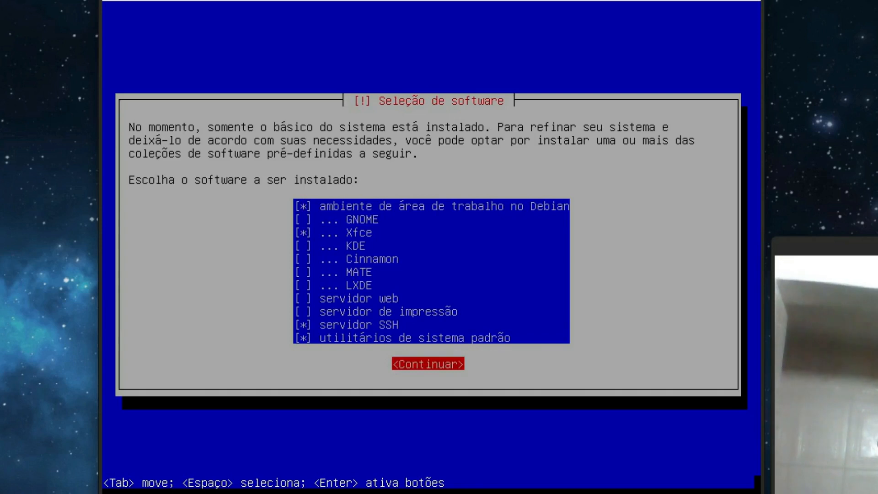
key("Return")
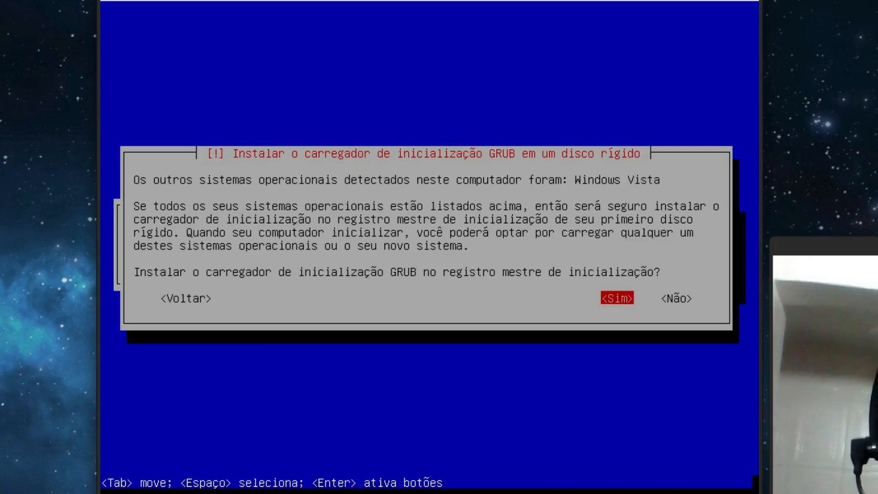
Install GRUB to the master boot record on /dev/sda and finish the installation.
key("Right")
key("Left")
key("Return")
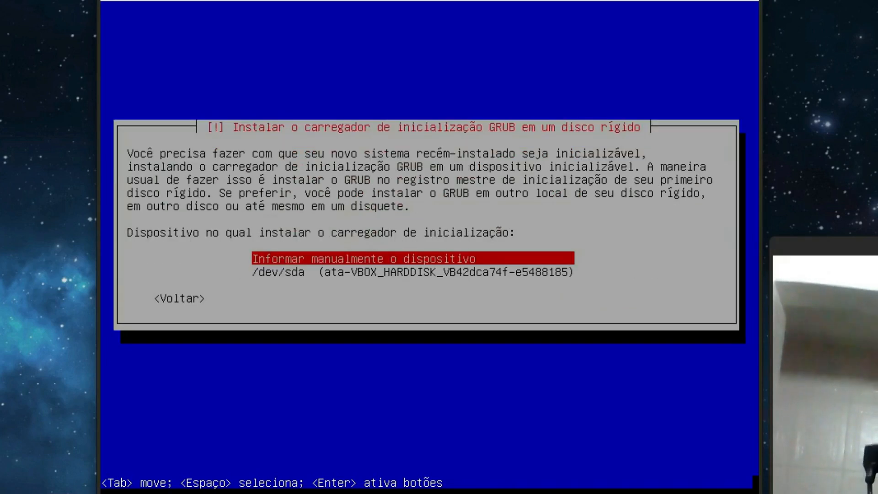
key("Down")
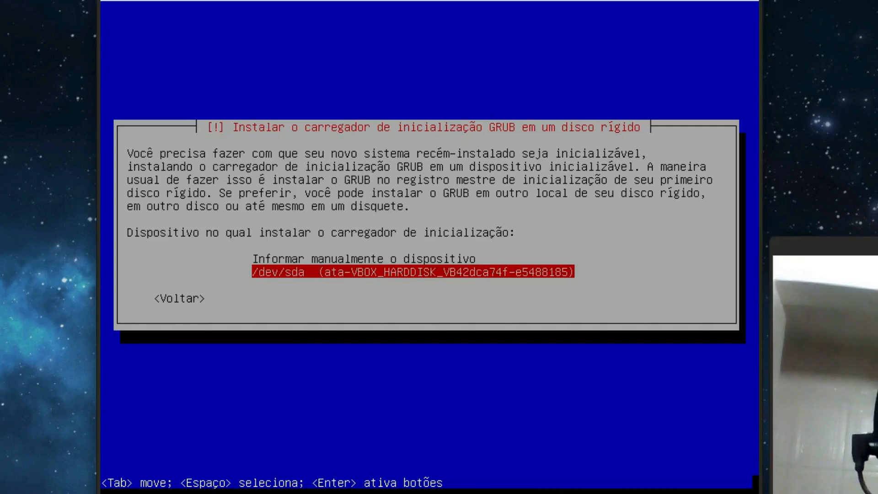
key("Return")
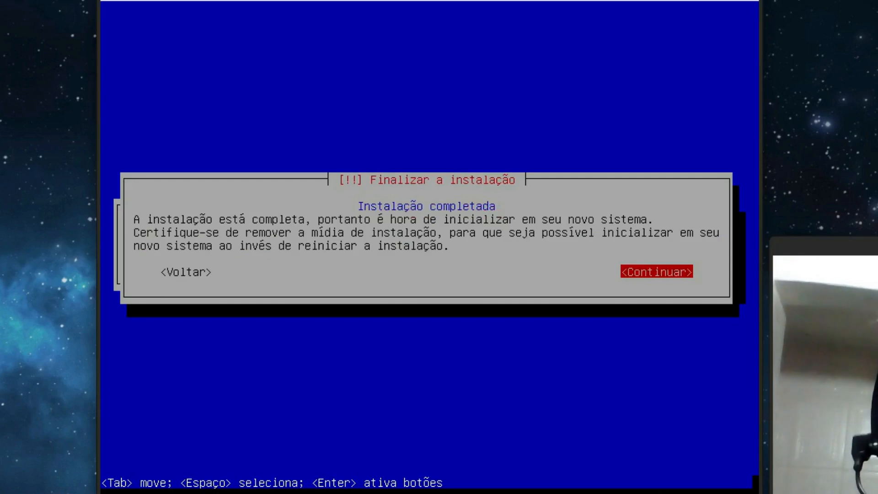
key("Return")
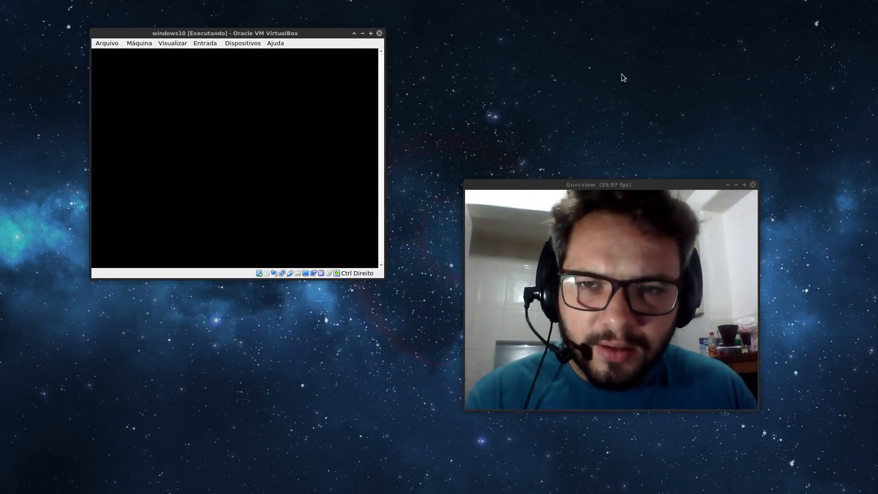
Browse the GRUB entries, including Windows 10, then boot Debian GNU/Linux.
key("Down")
key("Up")
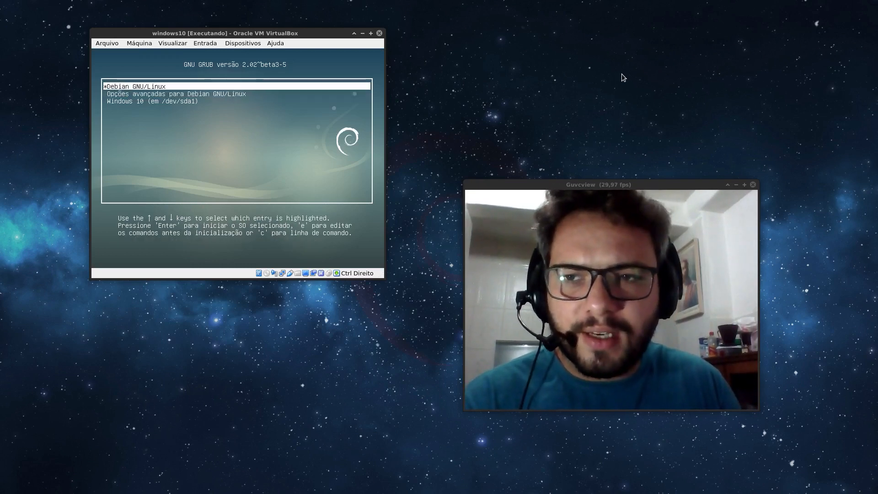
left_click_drag(320, 35, 361, 81)
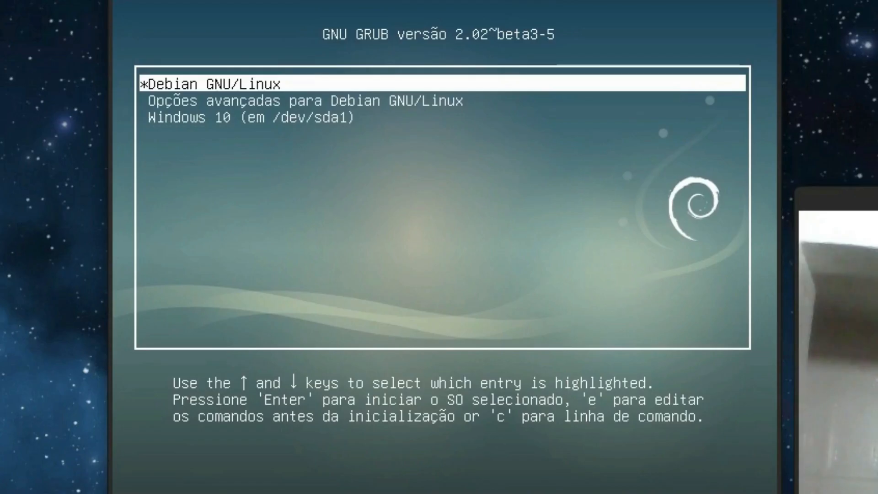
key("Down")
key("Down")
key("Up")
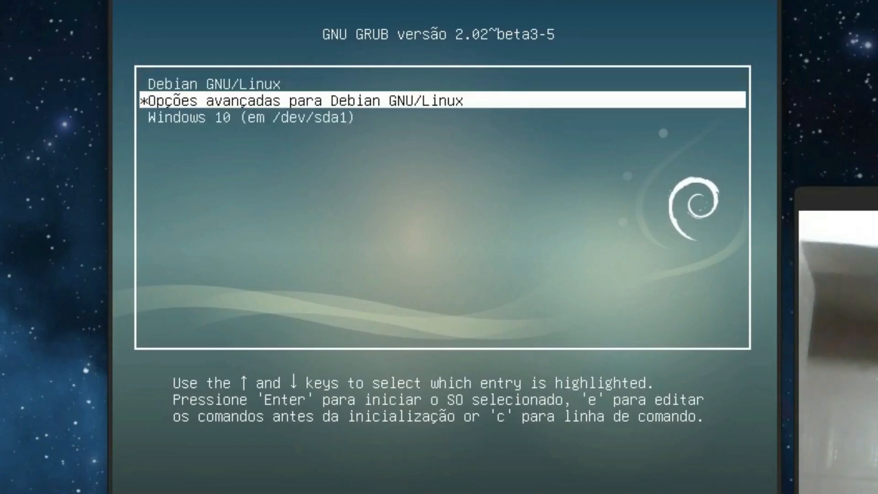
key("Down")
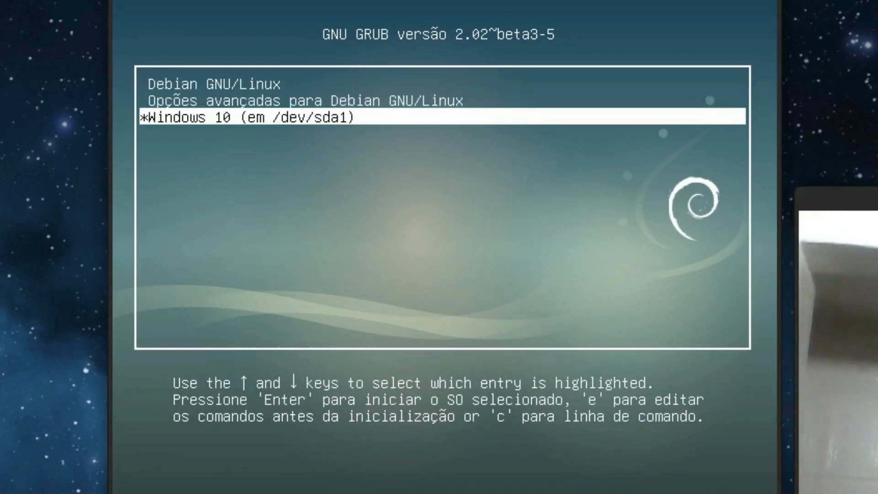
key("Up")
key("Up")
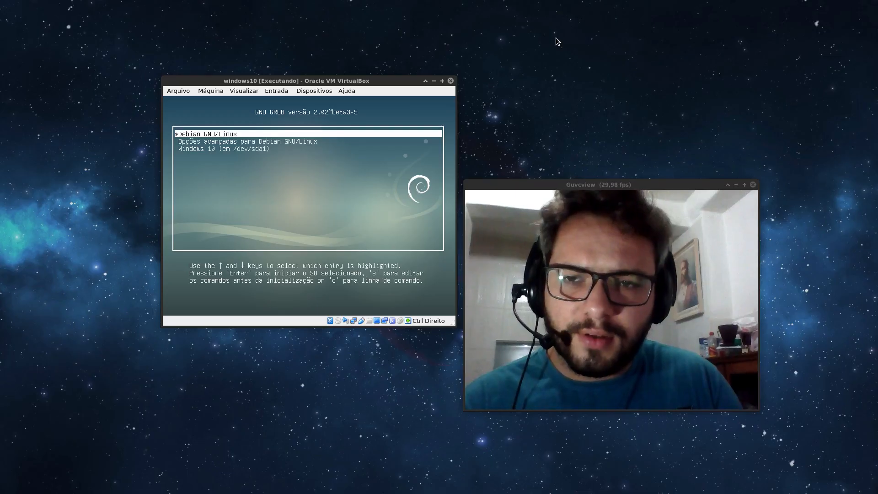
key("Return")
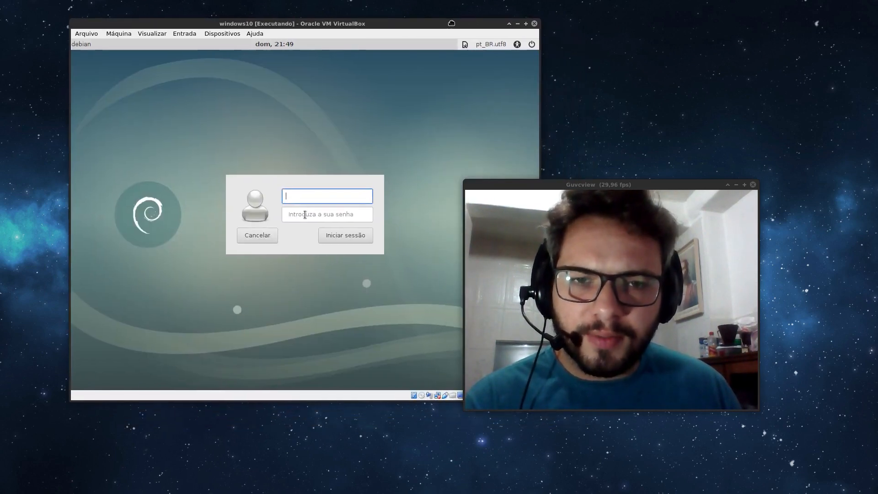
Log into Debian with the user's account name and password.
left_click_drag(575, 185, 629, 215)
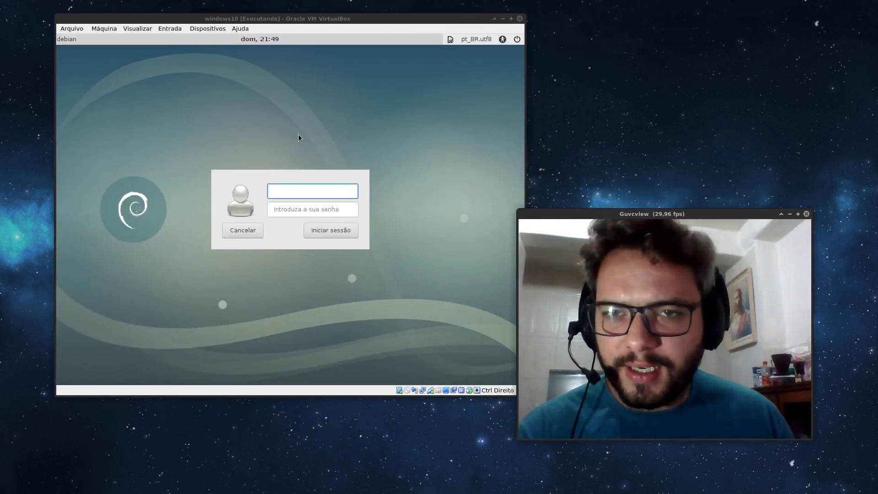
left_click(292, 191)
type("gnew")
key("Tab")
key("Return")
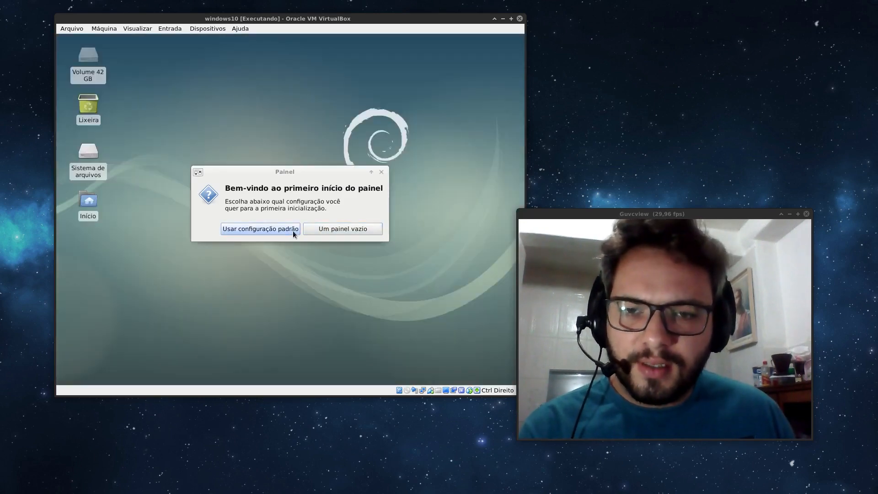
Accept the default Xfce panel setup, then restart via Aplicações > Encerrar sessão > Reiniciar.
left_click(293, 230)
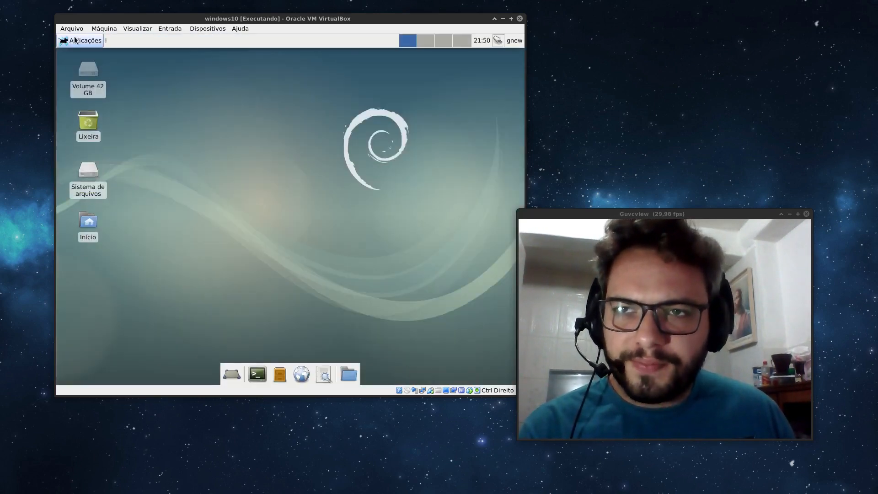
left_click(78, 41)
left_click(125, 202)
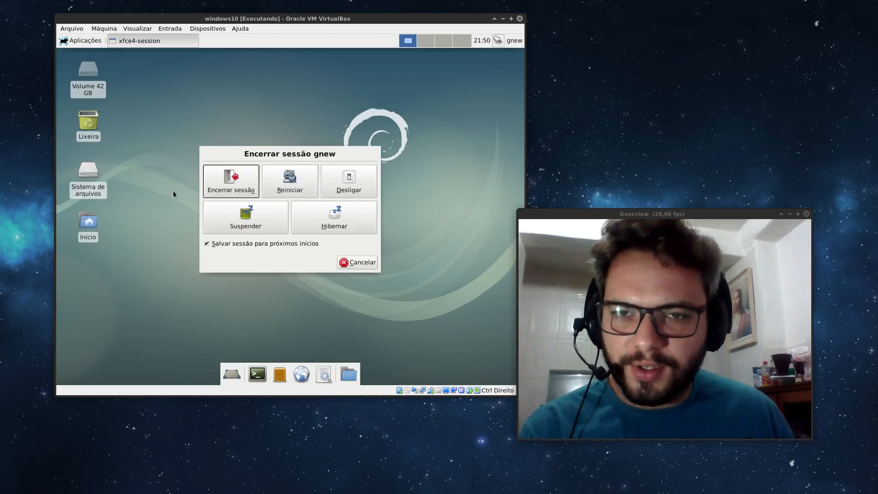
left_click(302, 185)
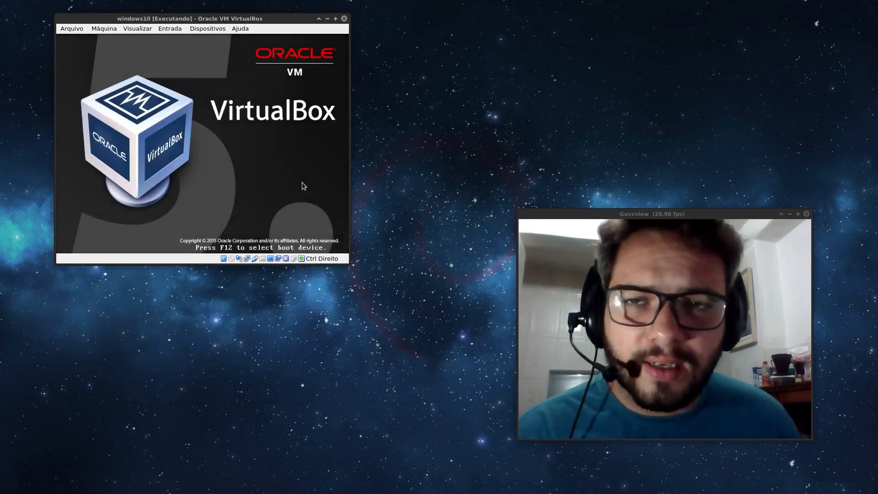
Choose Windows 10 (em /dev/sda1) in the GRUB menu and boot it.
left_click_drag(262, 18, 362, 69)
key("Down")
key("Down")
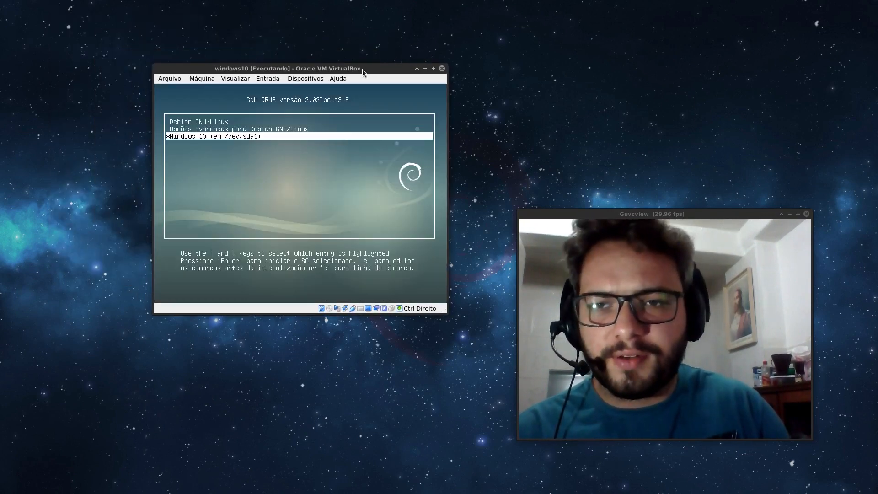
key("Up")
key("Up")
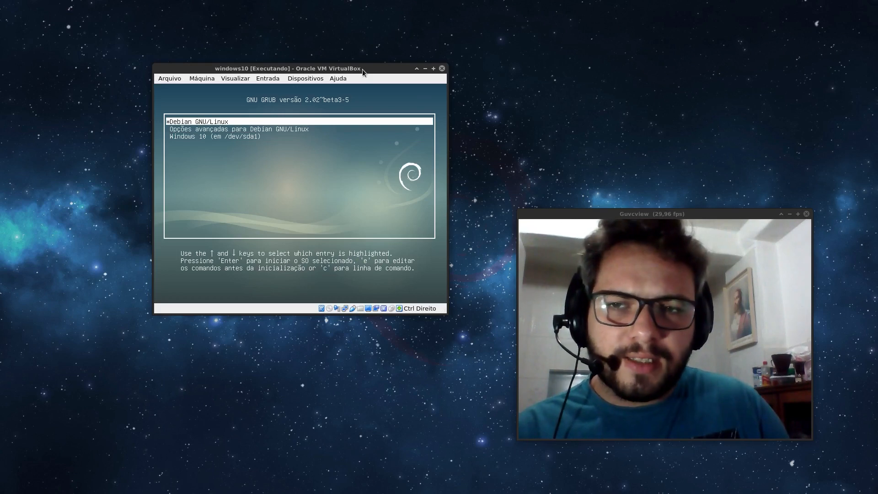
key("Down")
key("Down")
key("Return")
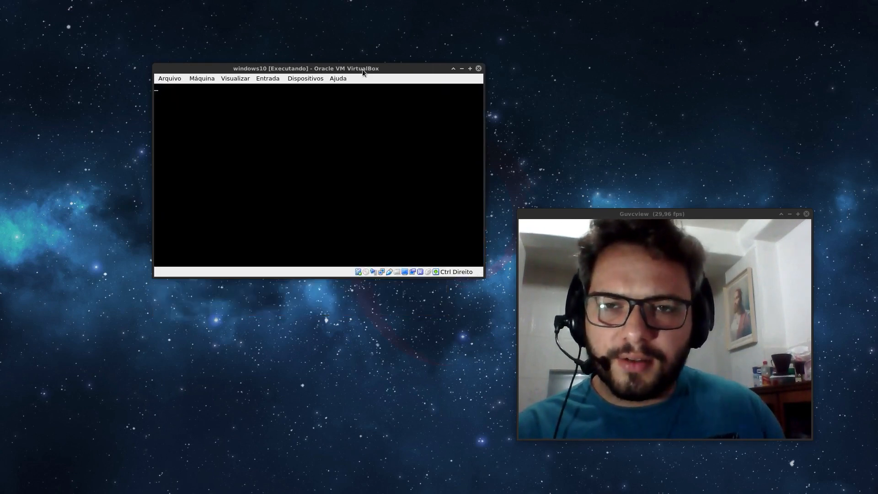
left_click_drag(373, 67, 264, 35)
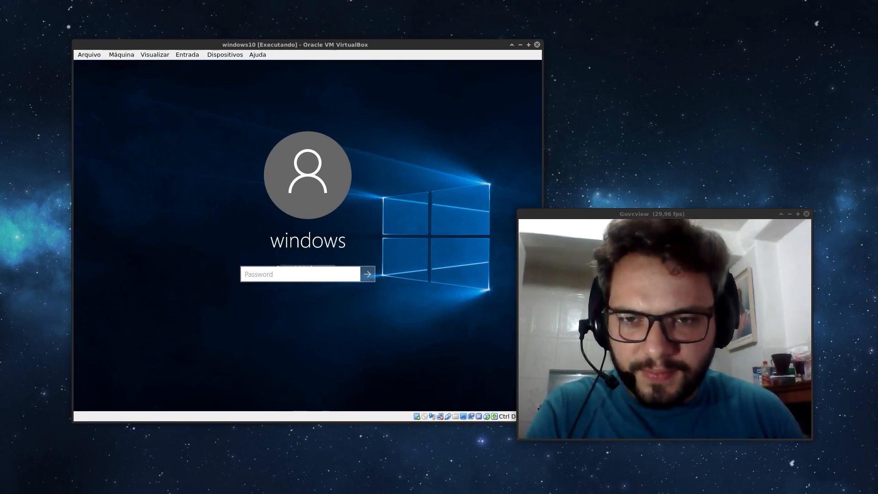
Restart Windows 10 from the Start button's Shut down or sign out menu.
left_click_drag(369, 42, 380, 37)
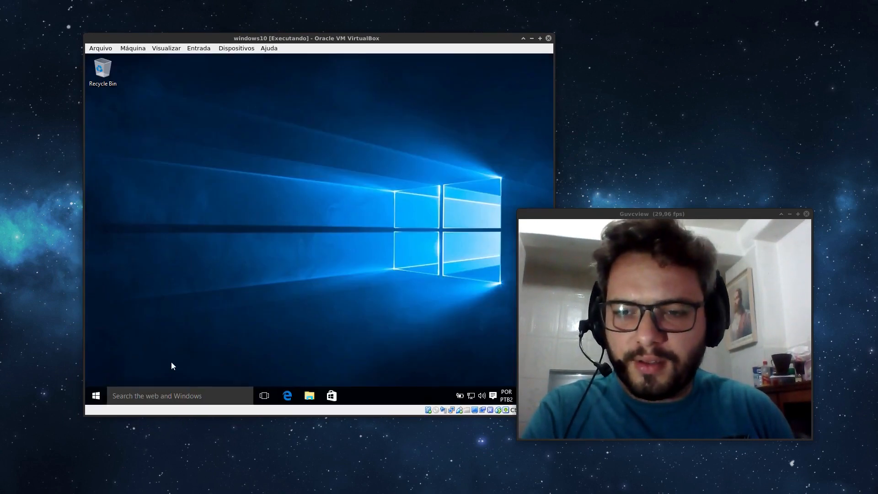
left_click(98, 395)
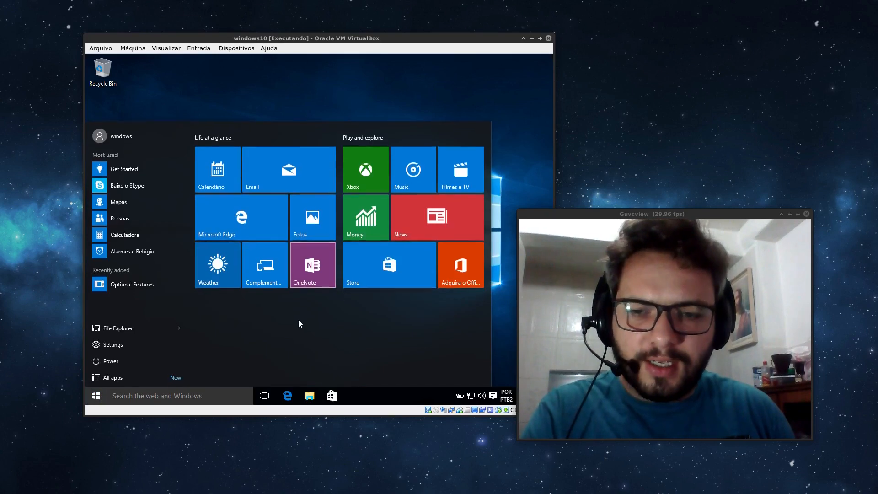
right_click(100, 392)
mouse_move(151, 374)
left_click(256, 397)
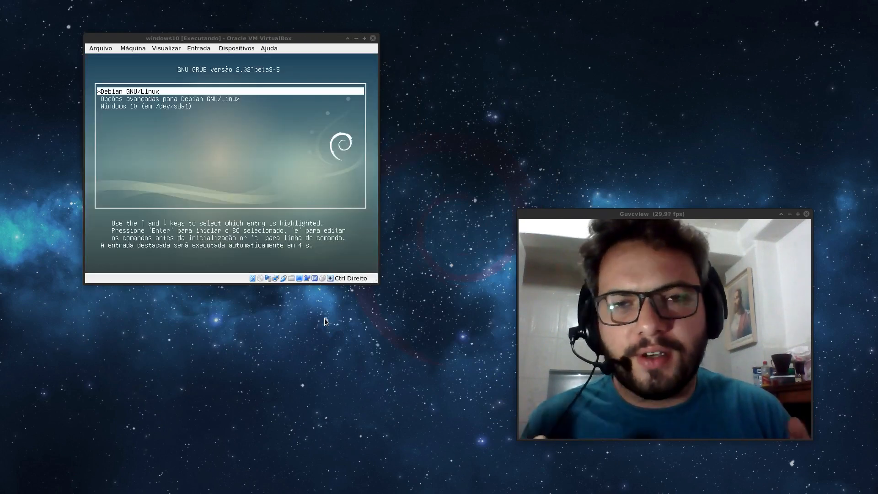
Move the VirtualBox window aside while the GRUB countdown boots Debian GNU/Linux by default.
left_click_drag(229, 39, 358, 121)
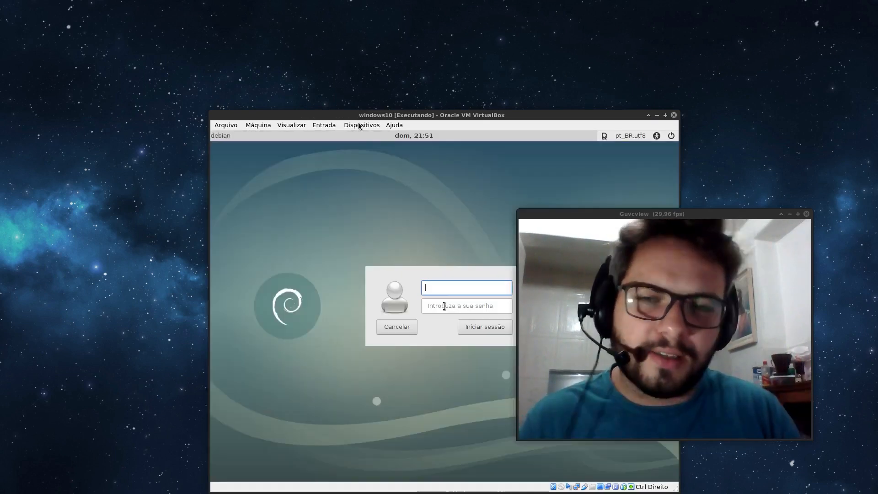
left_click_drag(352, 115, 270, 46)
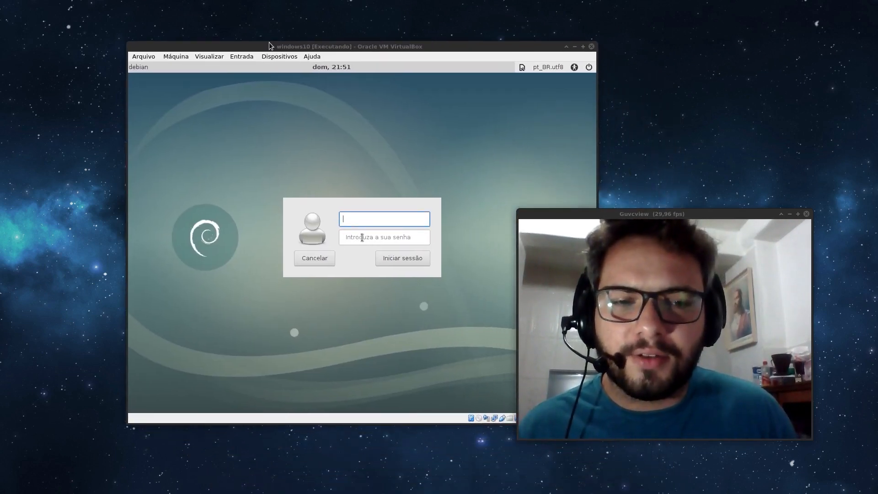